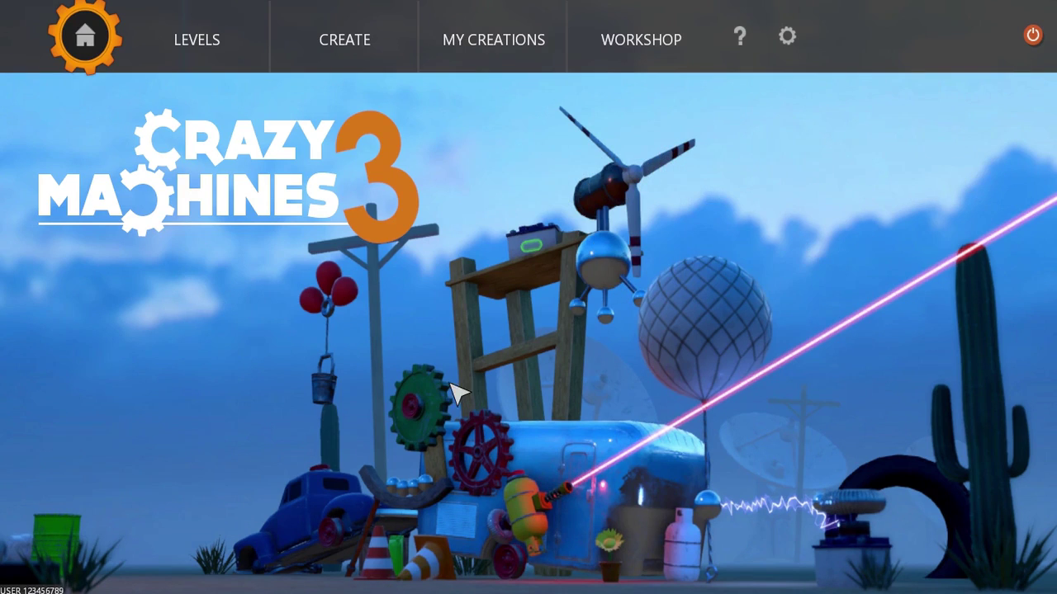
Step: Choose CREATE on the title screen to start building a new level
left_click(372, 60)
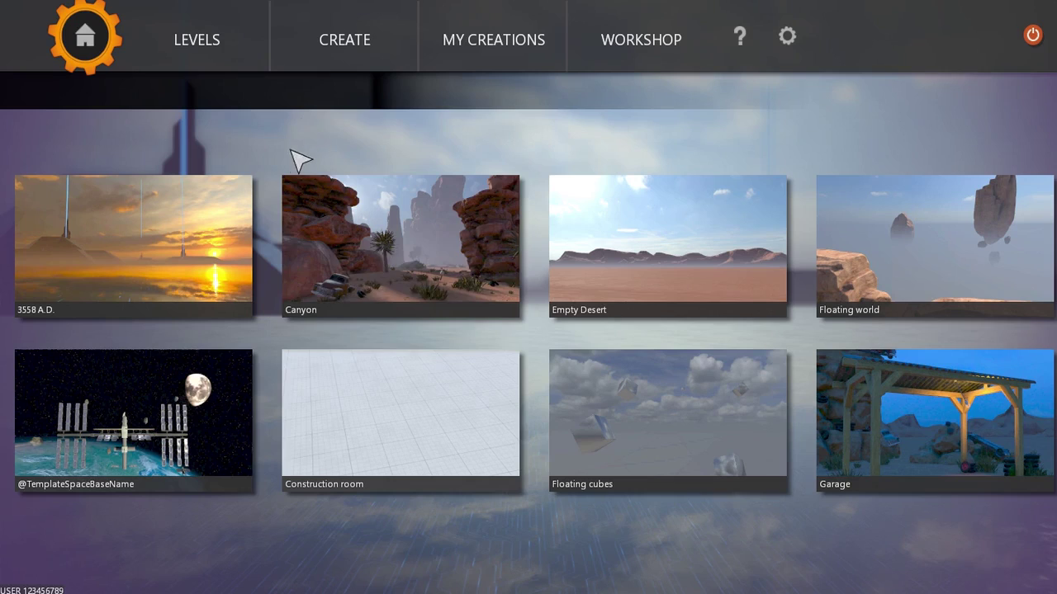
left_click(380, 421)
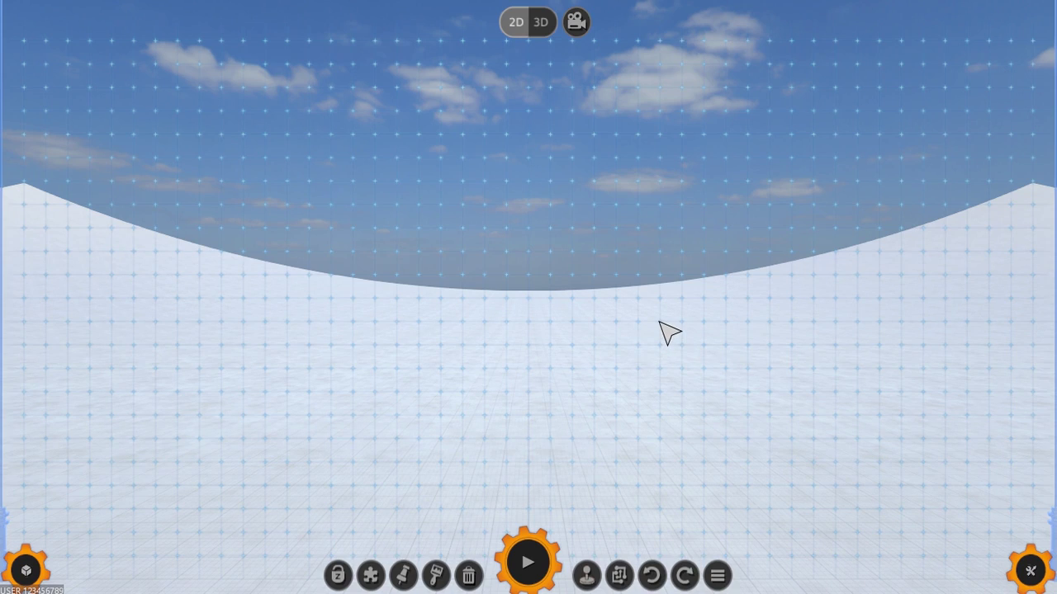
mouse_move(669, 332)
right_mouse_down()
mouse_move(604, 341)
mouse_move(712, 339)
mouse_move(652, 351)
mouse_move(652, 322)
right_mouse_up()
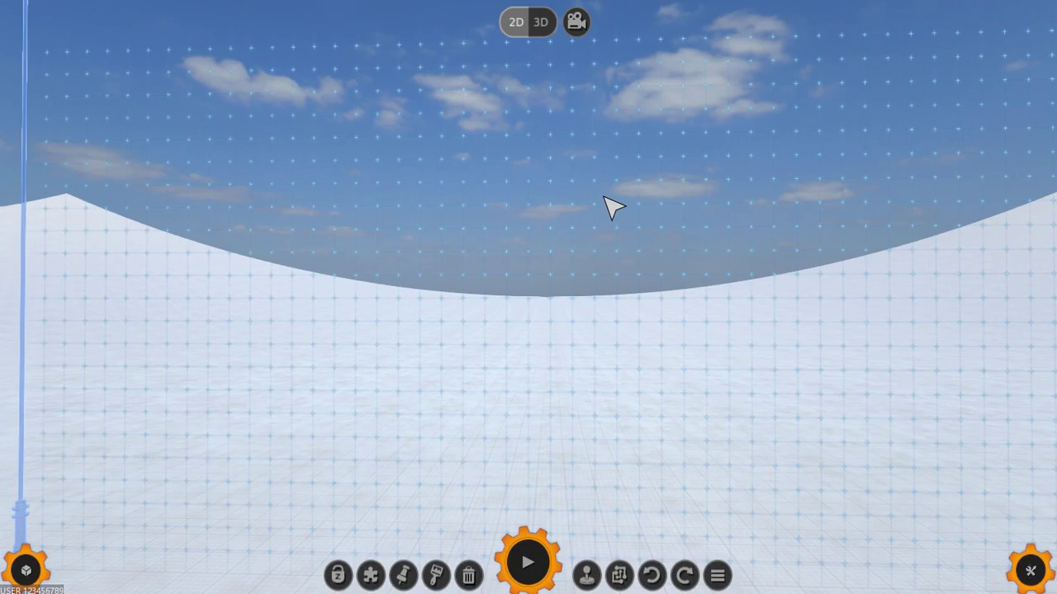
left_click(520, 25)
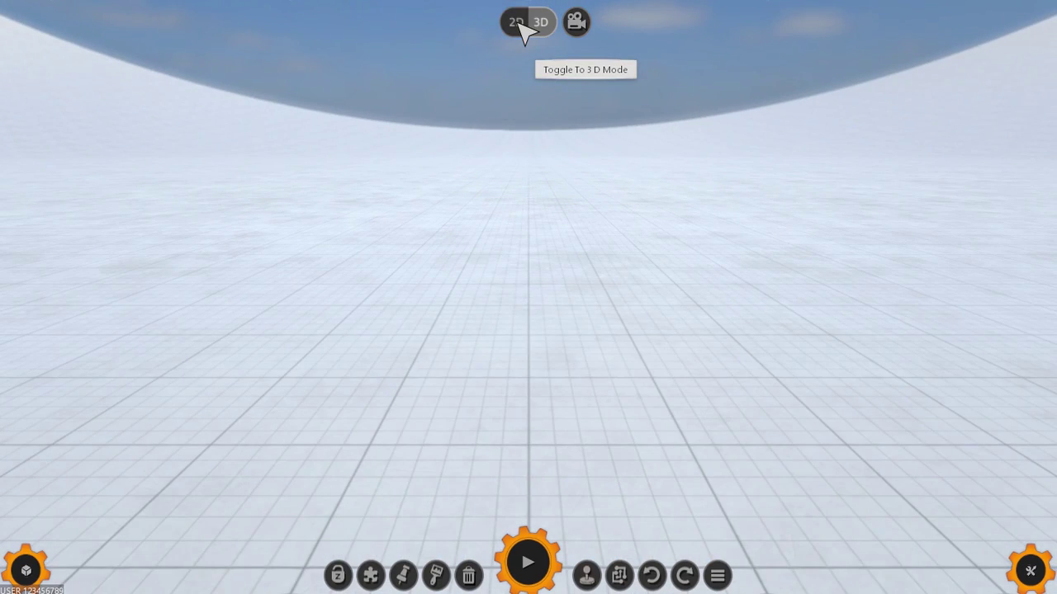
left_click(519, 24)
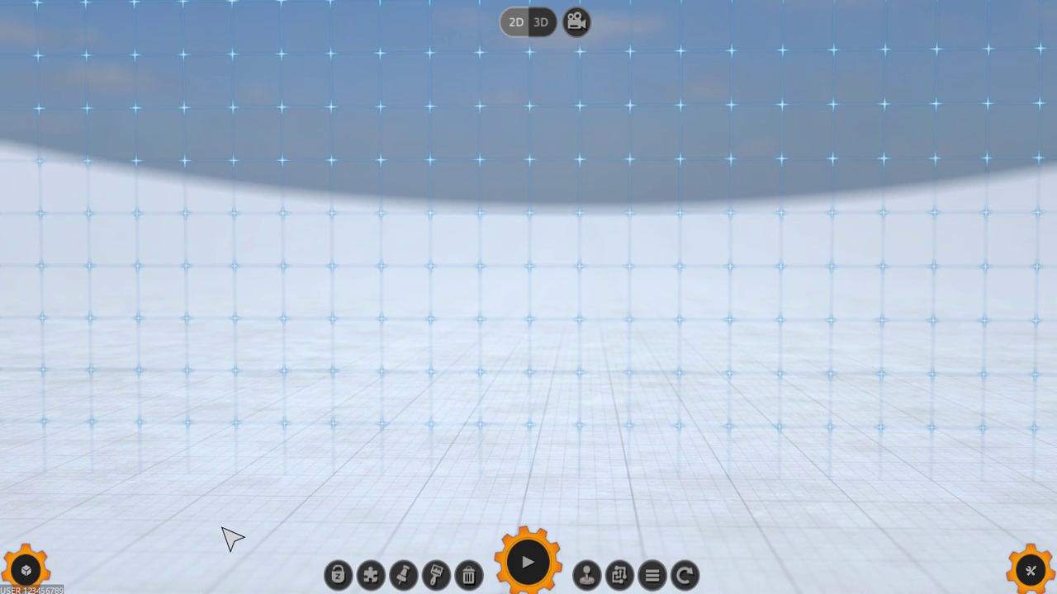
Step: Search the parts catalog for 'tru' and drag the blue Truck into the middle of the room
left_click(26, 568)
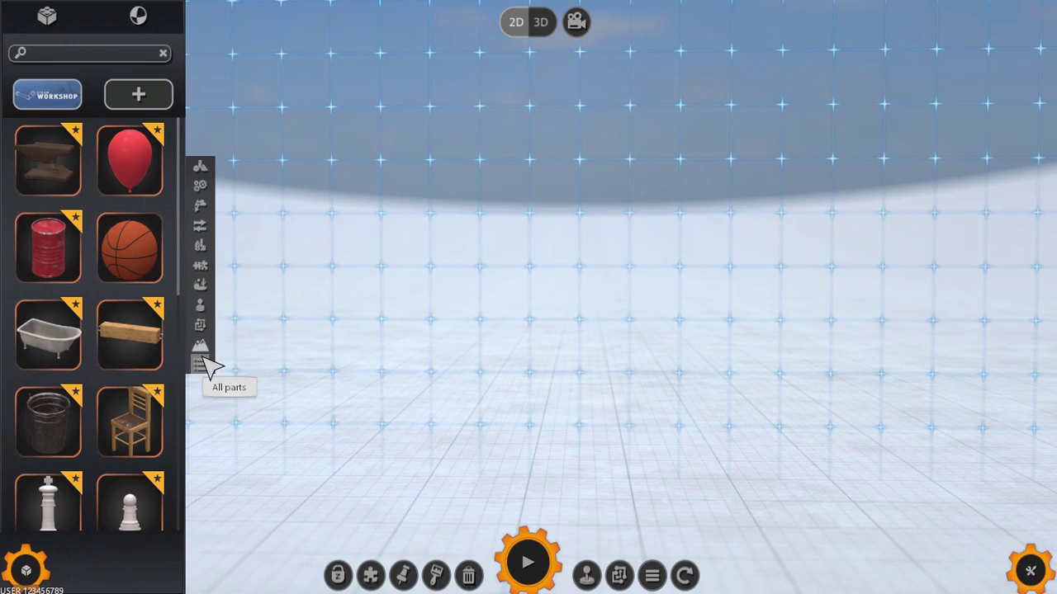
left_click(200, 283)
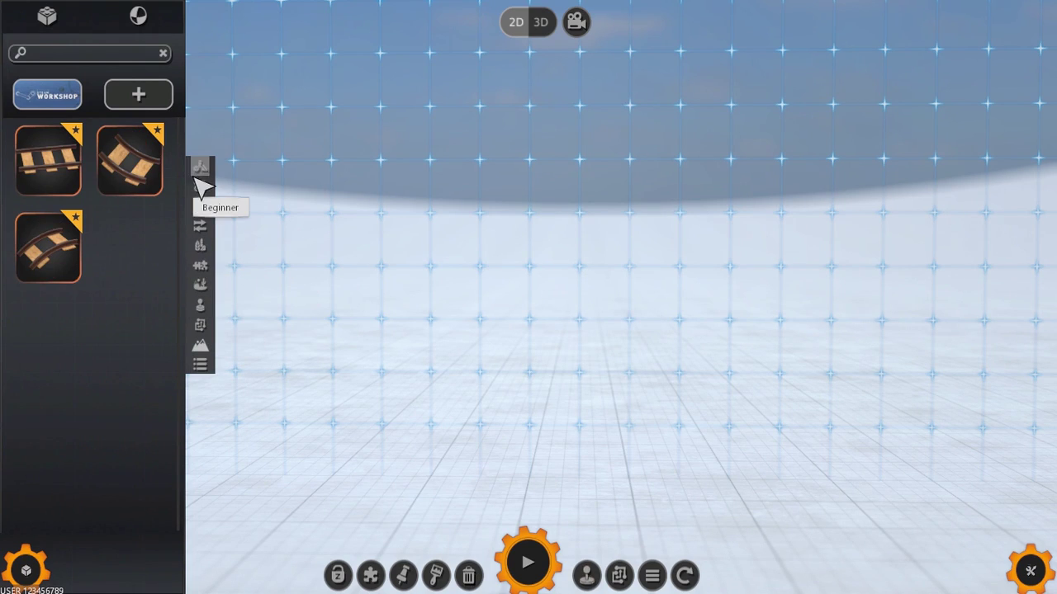
left_click(201, 362)
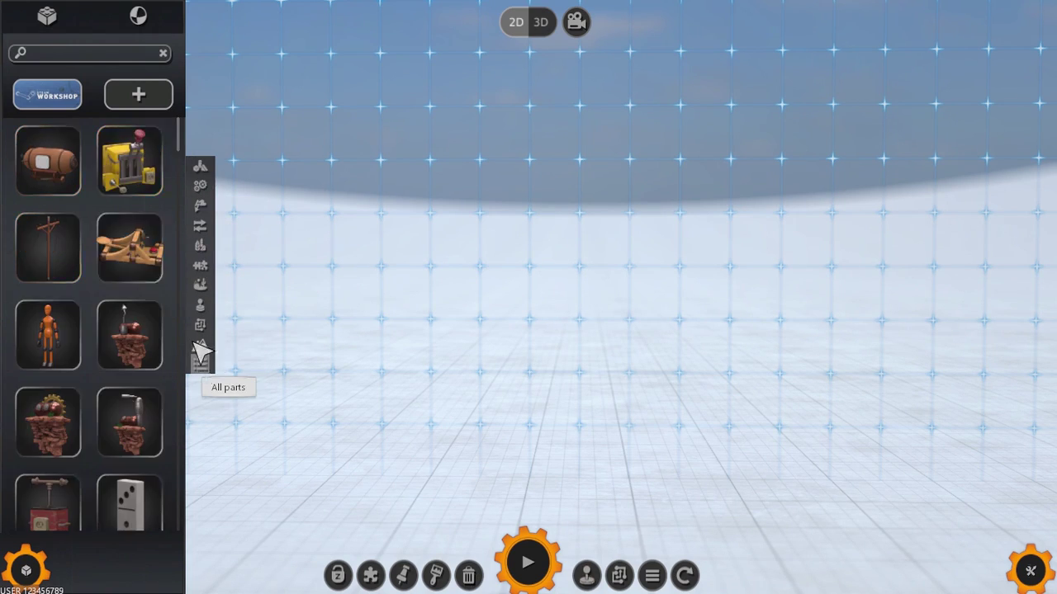
left_click(107, 57)
type("truck")
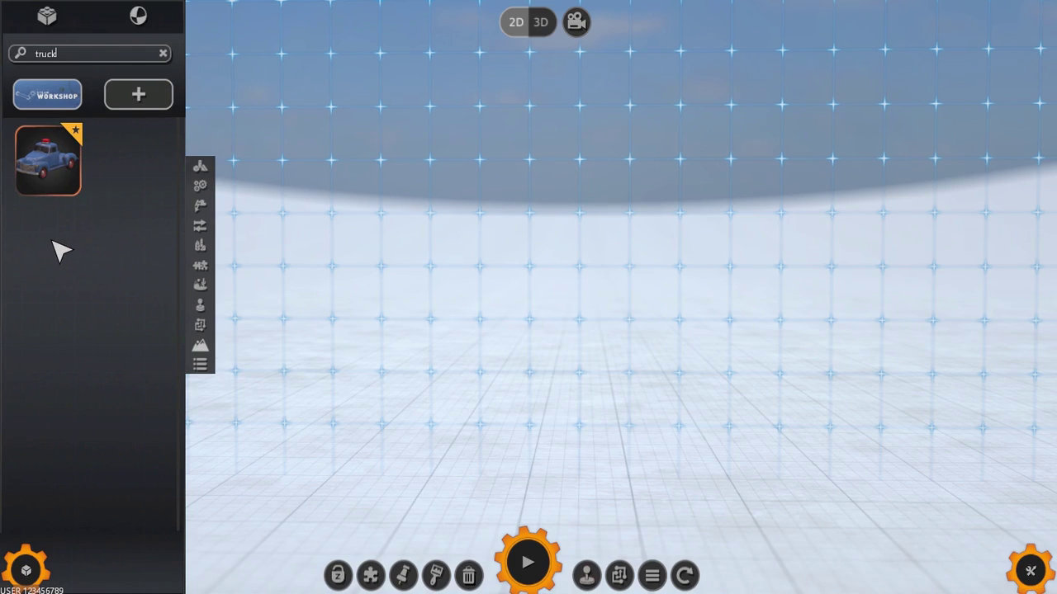
mouse_move(44, 155)
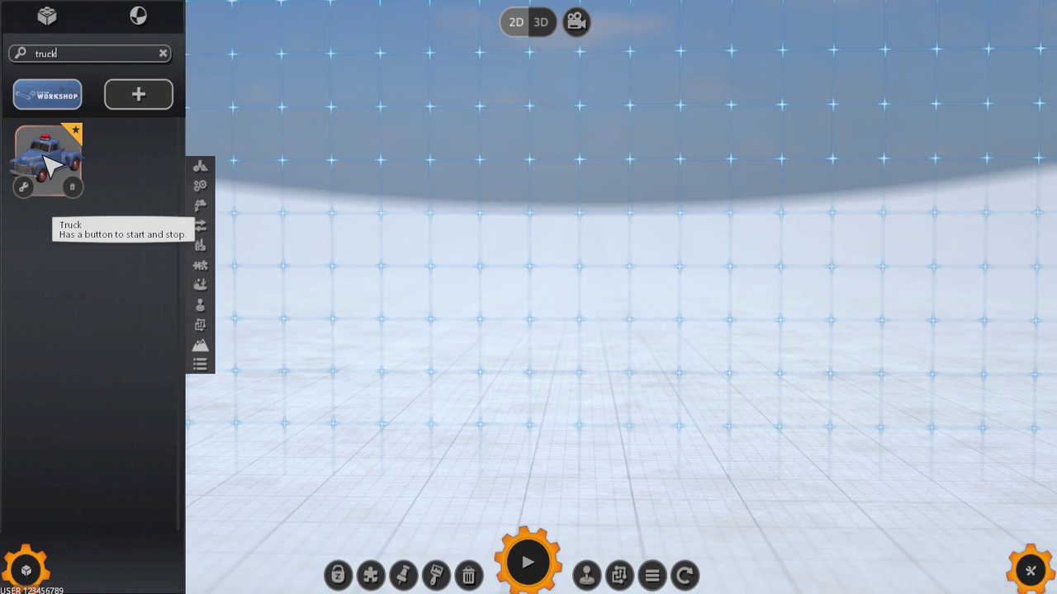
left_click_drag(49, 166, 603, 471)
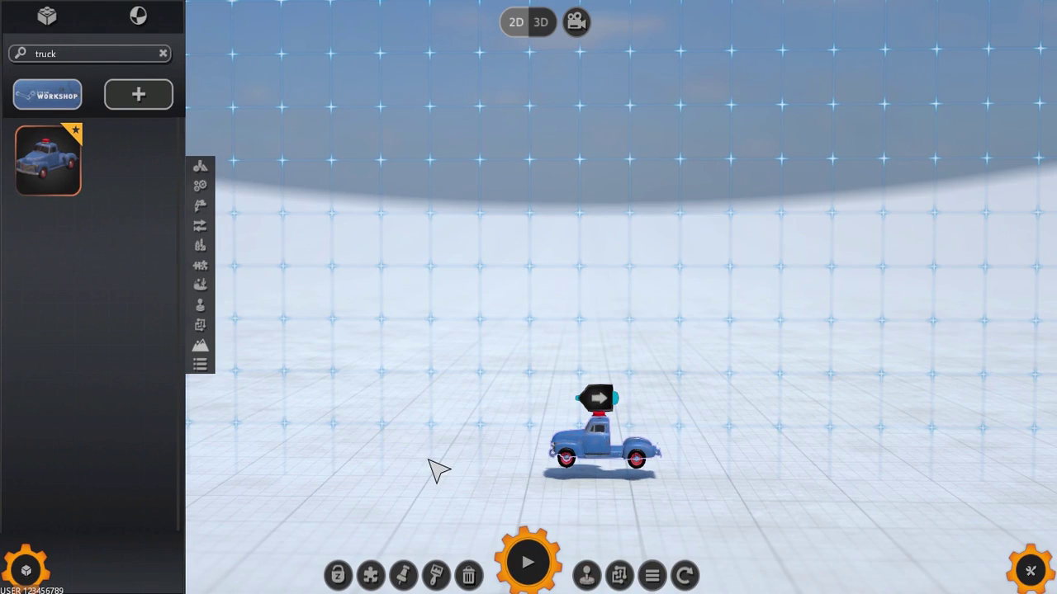
Step: Apply the MetalChrome material to the truck so it turns shiny chrome
left_click(141, 17)
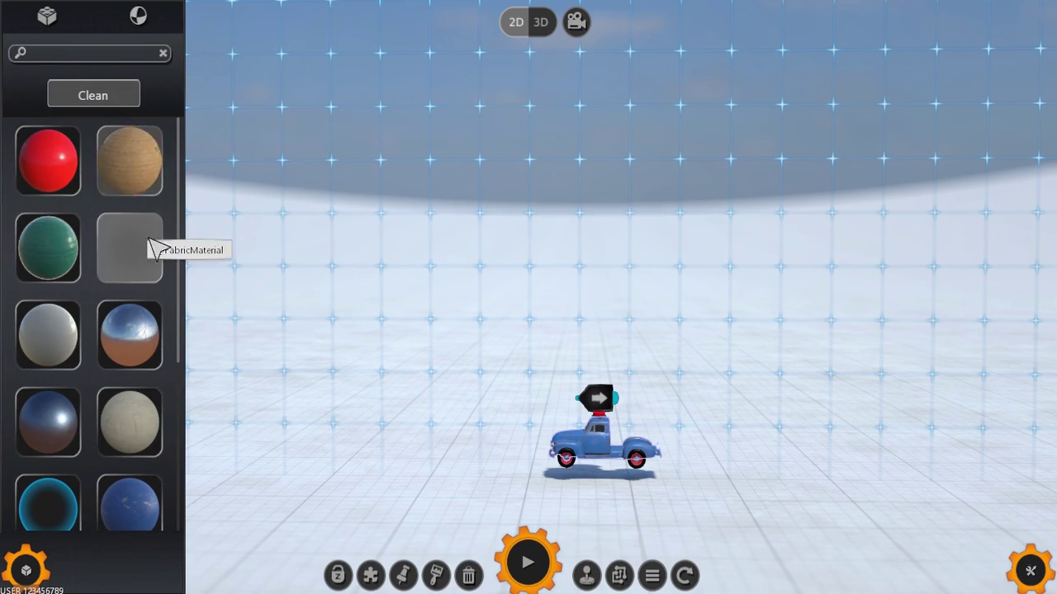
scroll(141, 446, "down", 2)
scroll(142, 477, "down", 2)
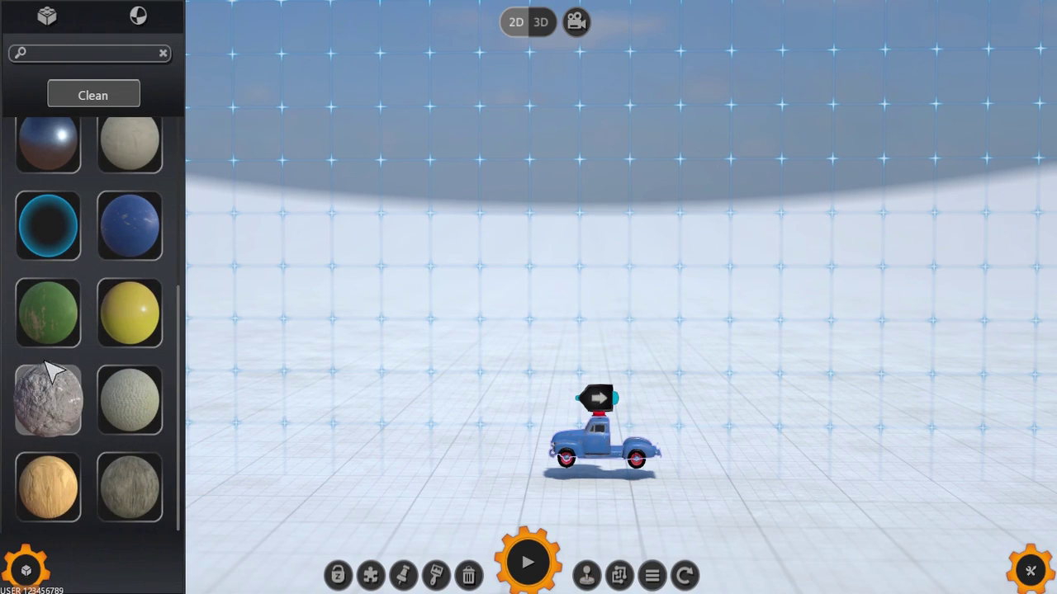
scroll(124, 238, "up", 2)
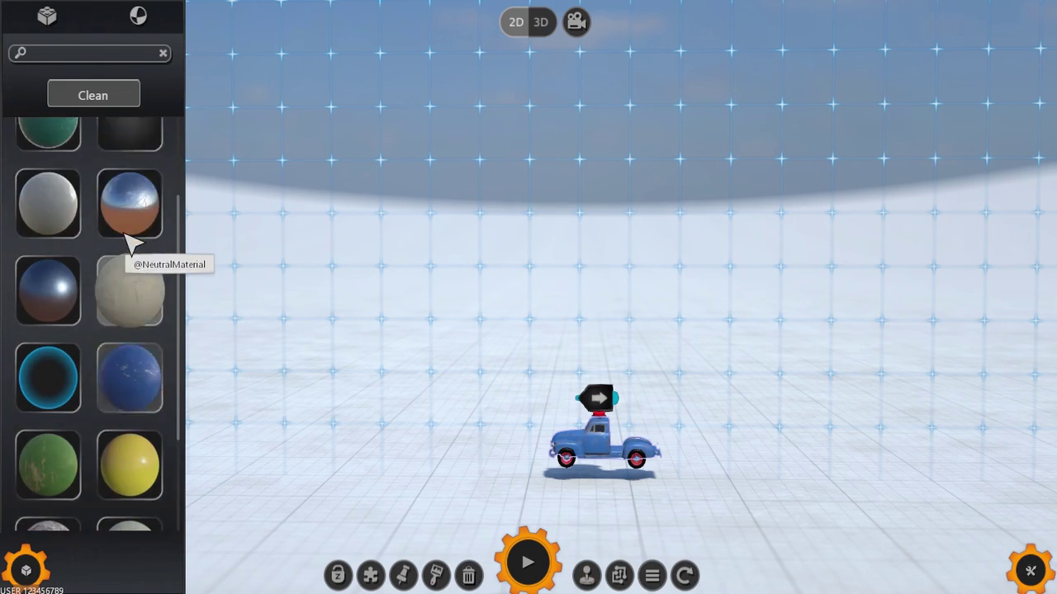
left_click_drag(130, 244, 593, 450)
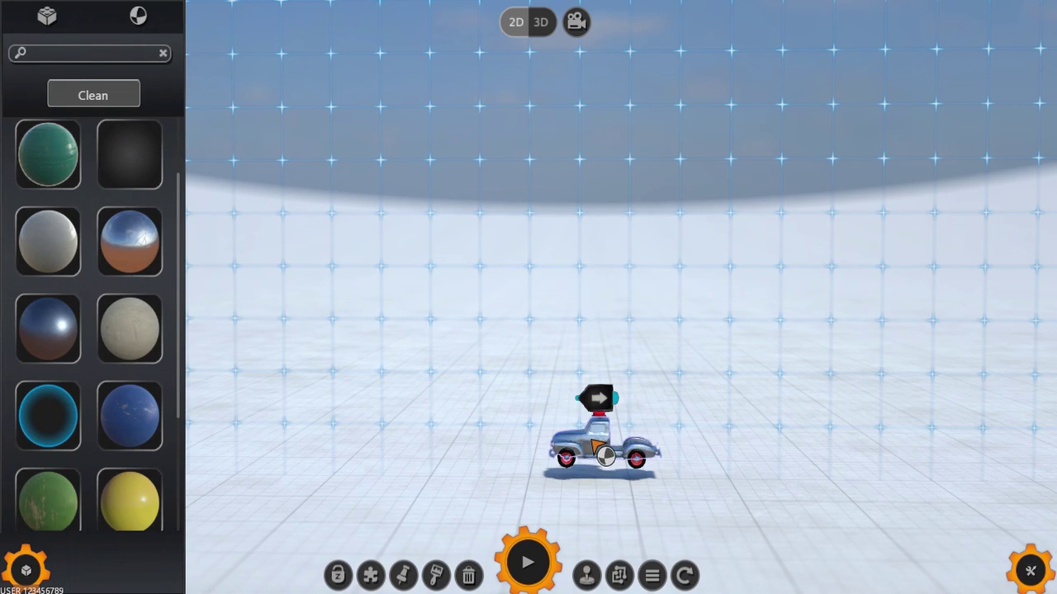
scroll(137, 309, "up", 1)
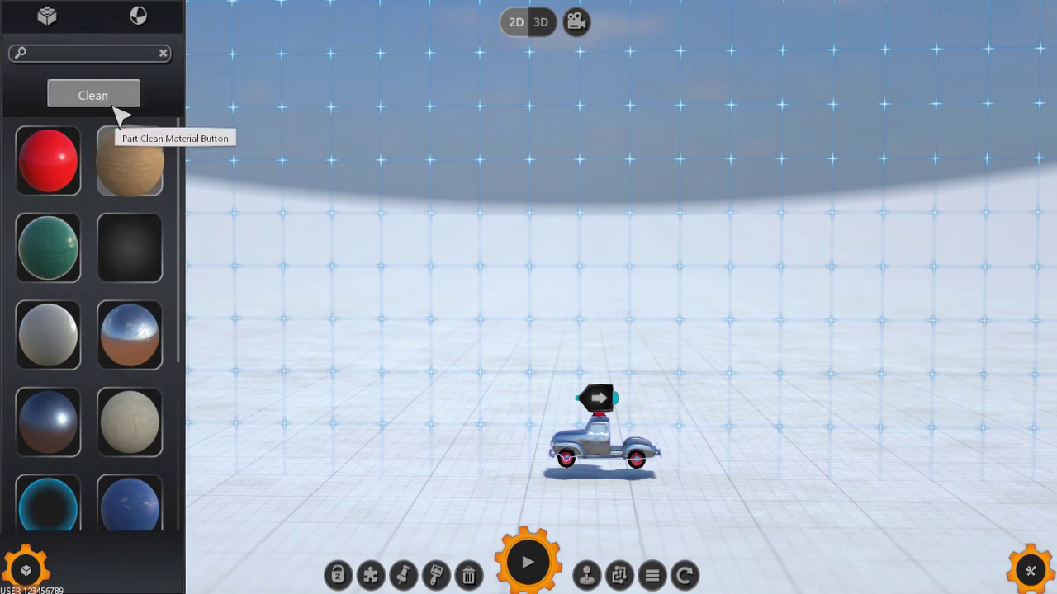
left_click(66, 25)
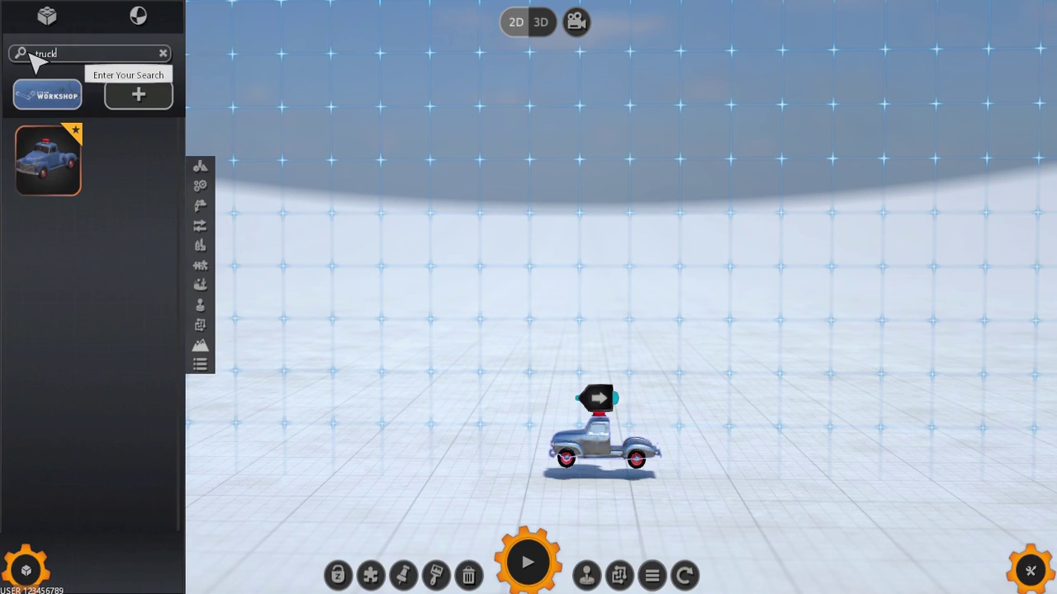
Step: Search the catalog for 'ball' and drop a Basketball into the scene above the truck
key("BackSpace")
key("BackSpace")
key("BackSpace")
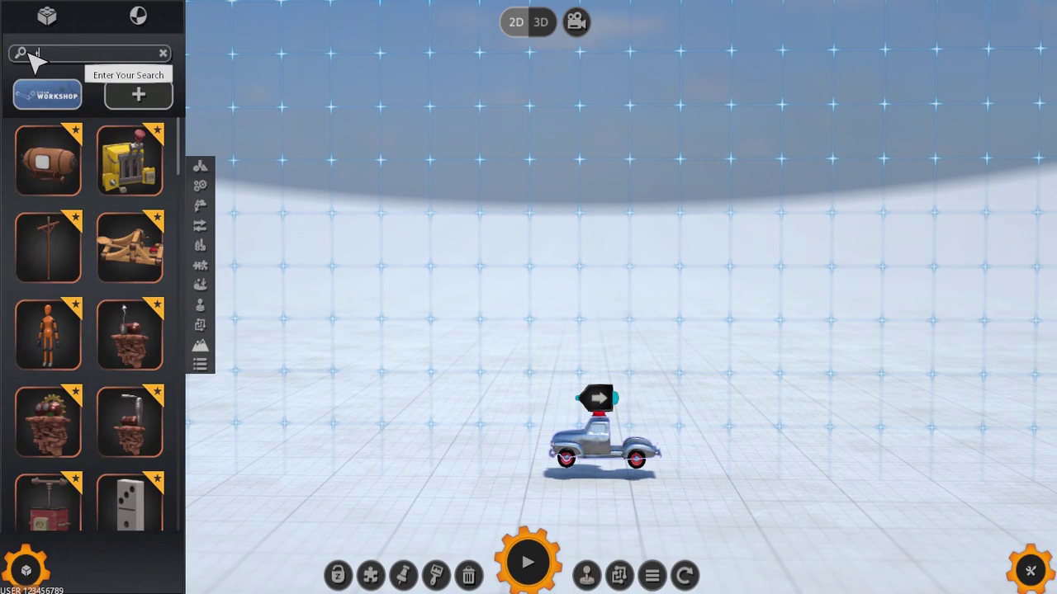
type("ball")
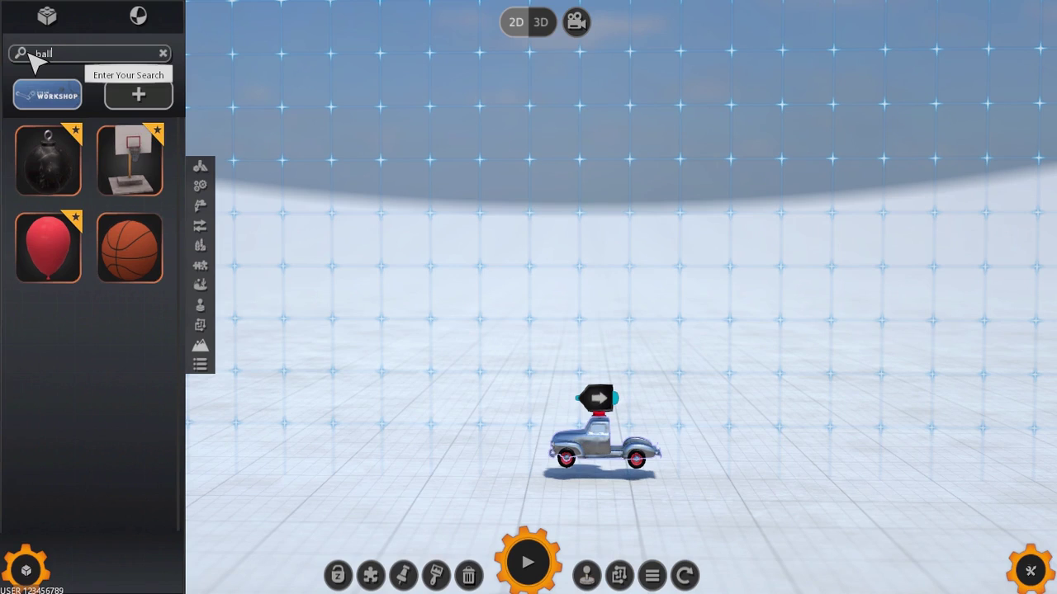
mouse_move(130, 259)
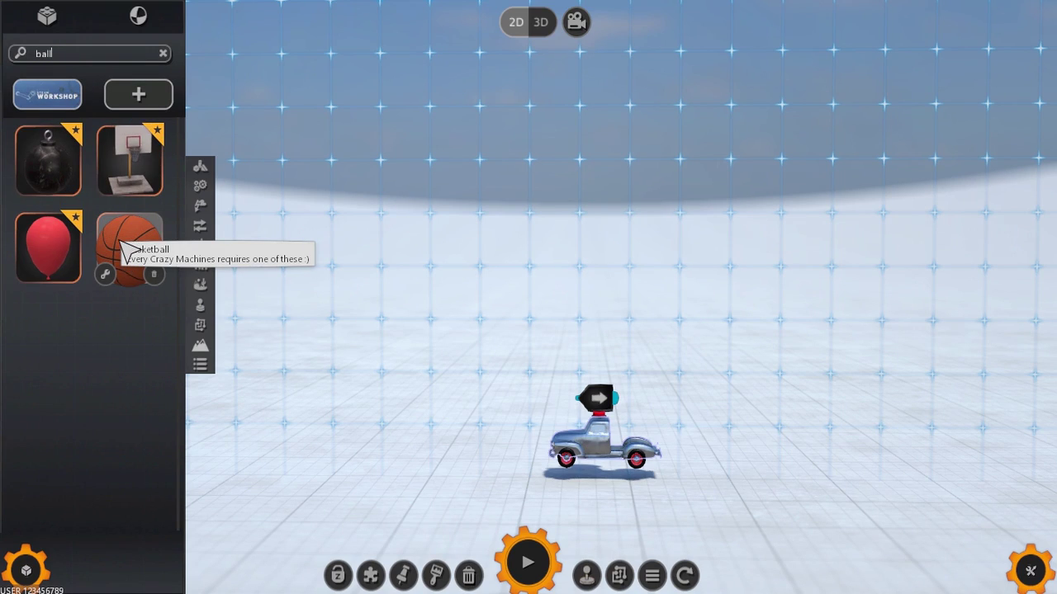
left_click_drag(121, 243, 621, 297)
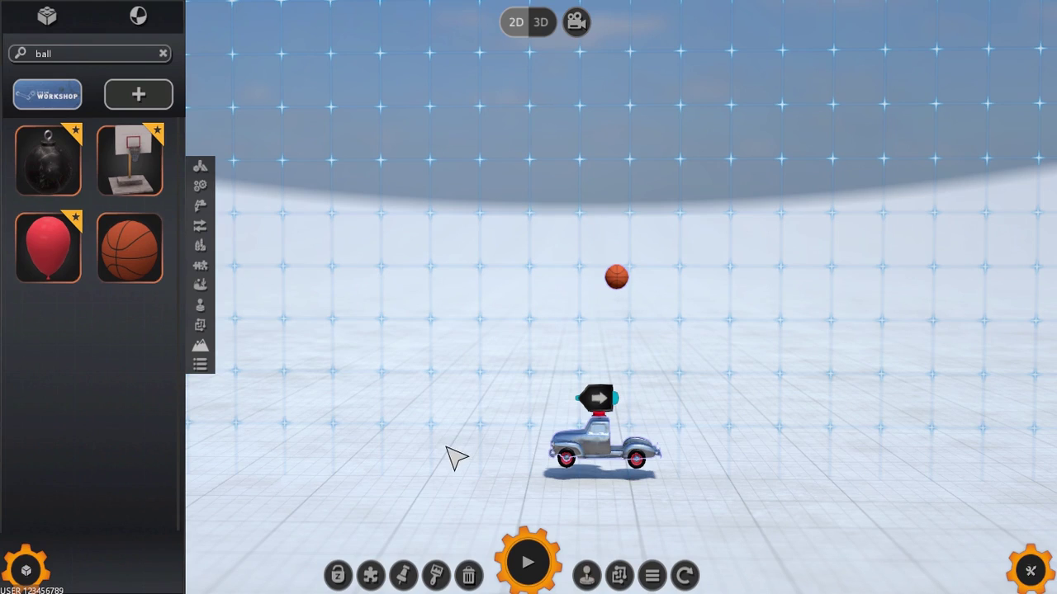
Step: Nudge the truck and reposition the basketball so it floats just above the truck
left_click(621, 285)
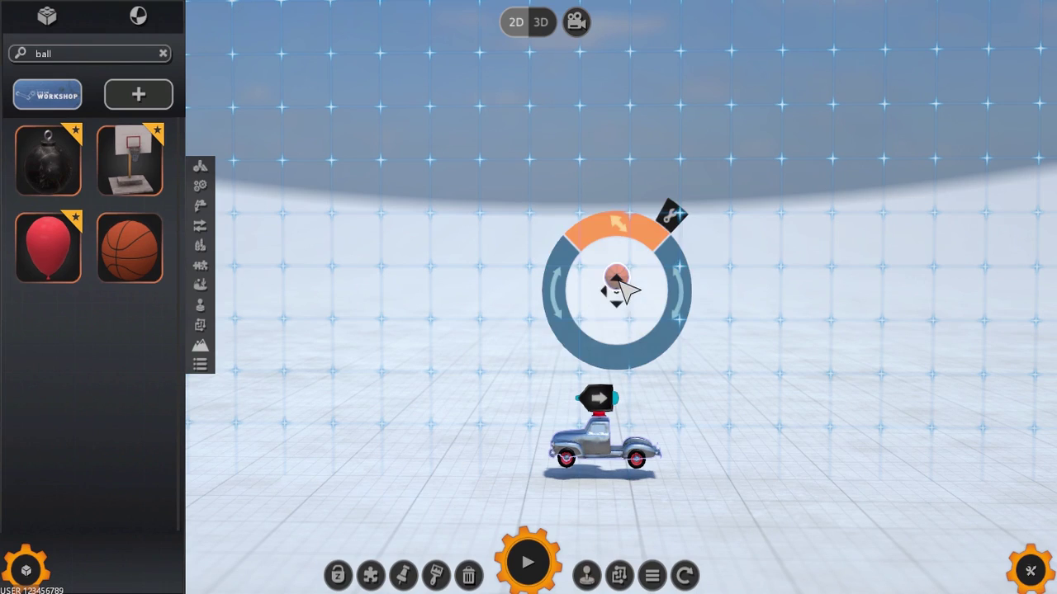
left_click(495, 395)
left_click(470, 377)
left_click(499, 395)
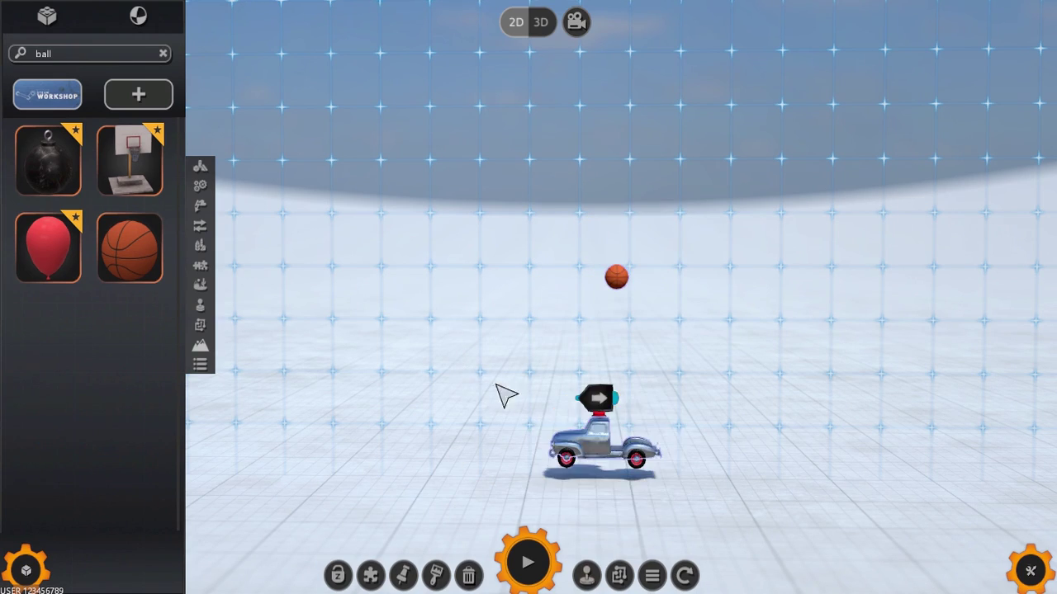
mouse_move(596, 450)
left_mouse_down()
mouse_move(644, 429)
mouse_move(753, 437)
mouse_move(607, 444)
mouse_move(599, 473)
mouse_move(616, 447)
left_mouse_up()
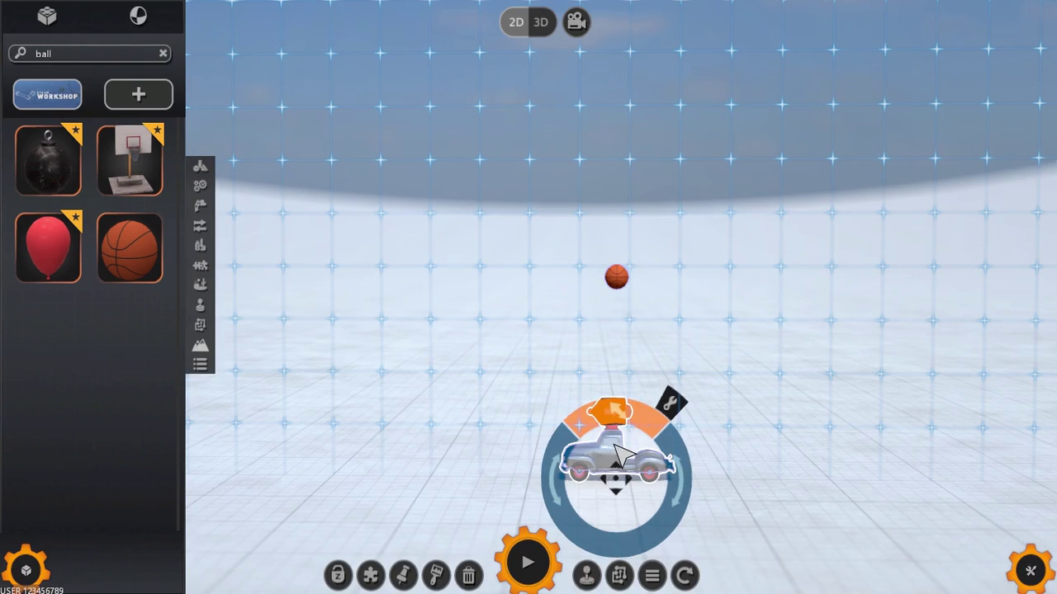
left_click_drag(616, 278, 588, 452)
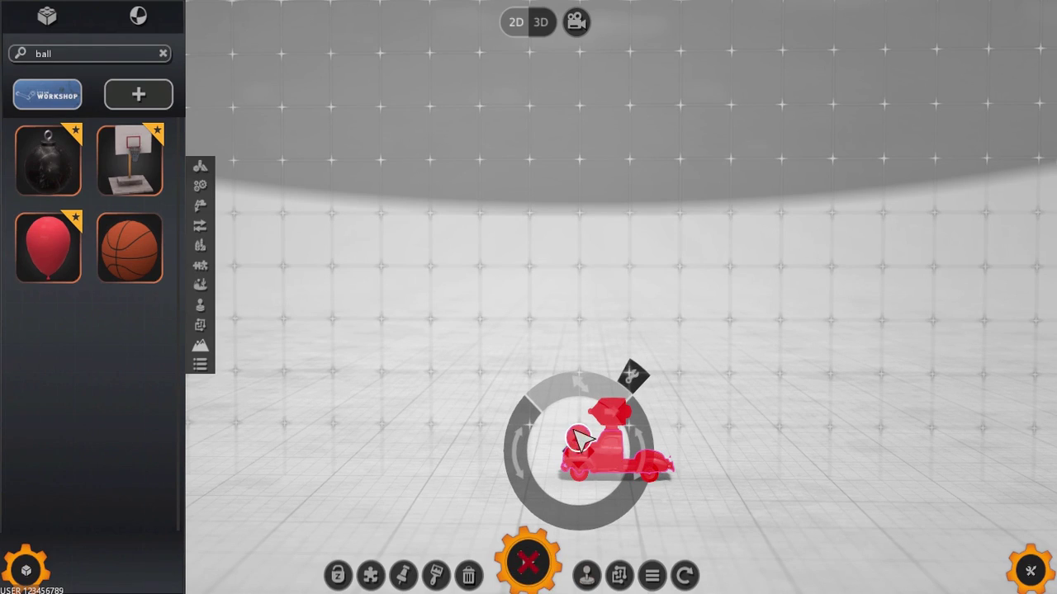
left_click_drag(581, 439, 619, 307)
left_click(761, 337)
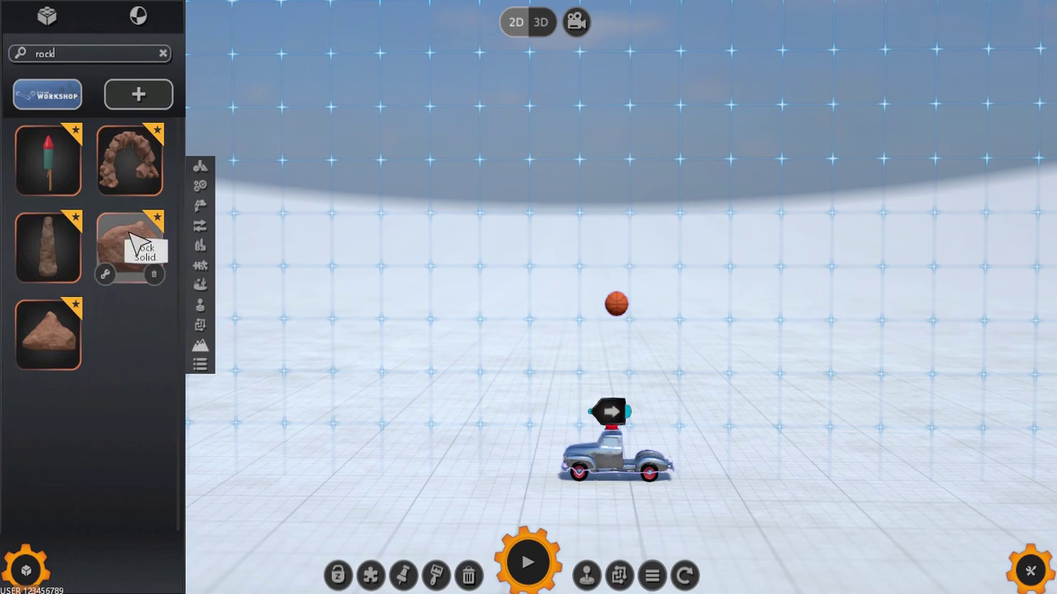
Step: Add a rock and lower it onto the ground beside the crate, left of the truck
left_click_drag(130, 248, 406, 474)
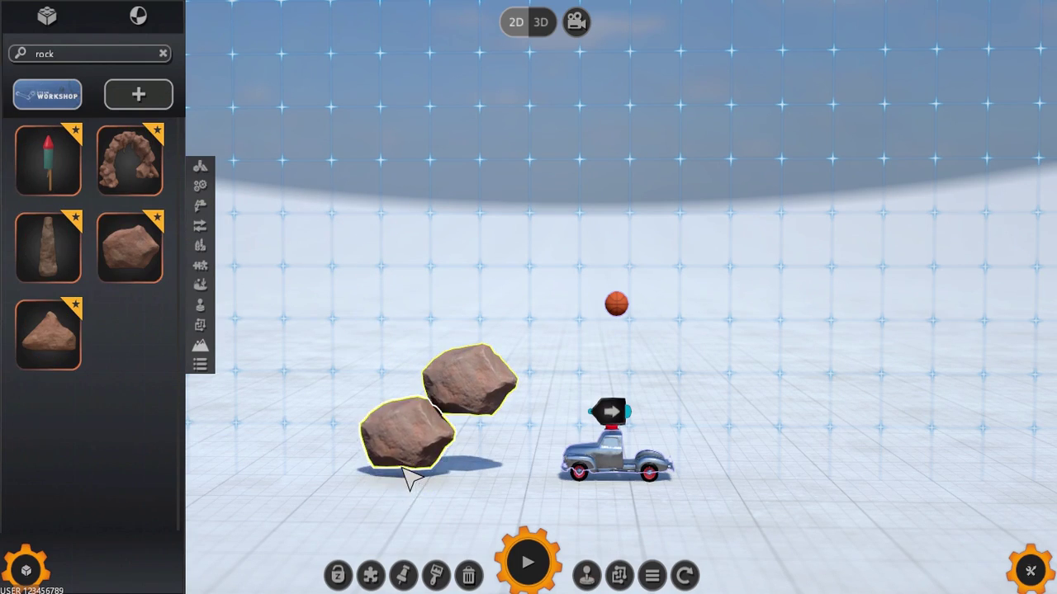
left_click(402, 575)
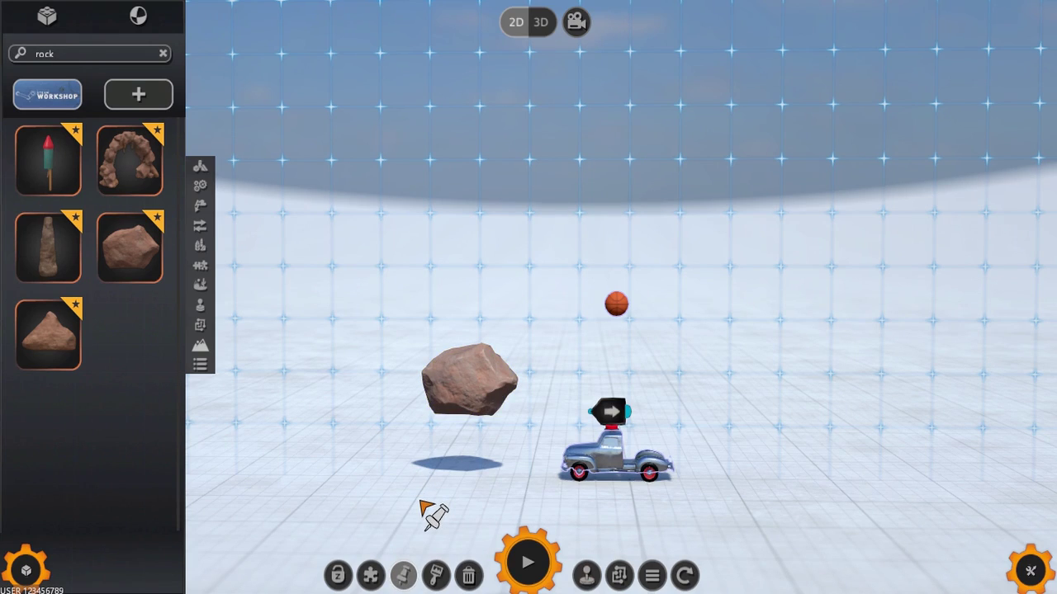
left_click(472, 404)
left_click_drag(469, 388, 422, 470)
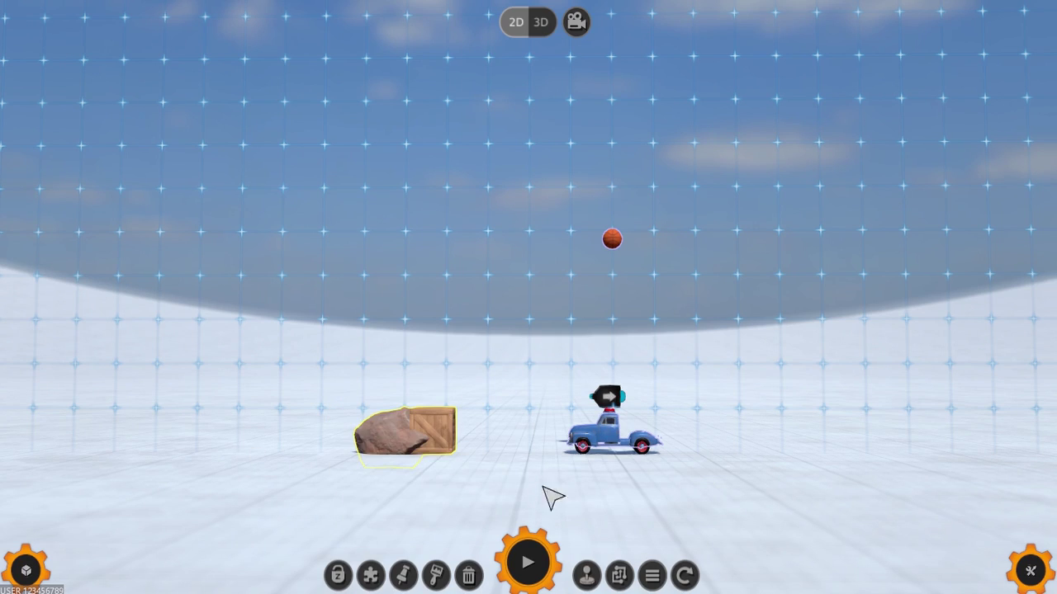
Step: Enlarge the basketball to full size with its scale handle, then begin rotating the truck
left_click(615, 453)
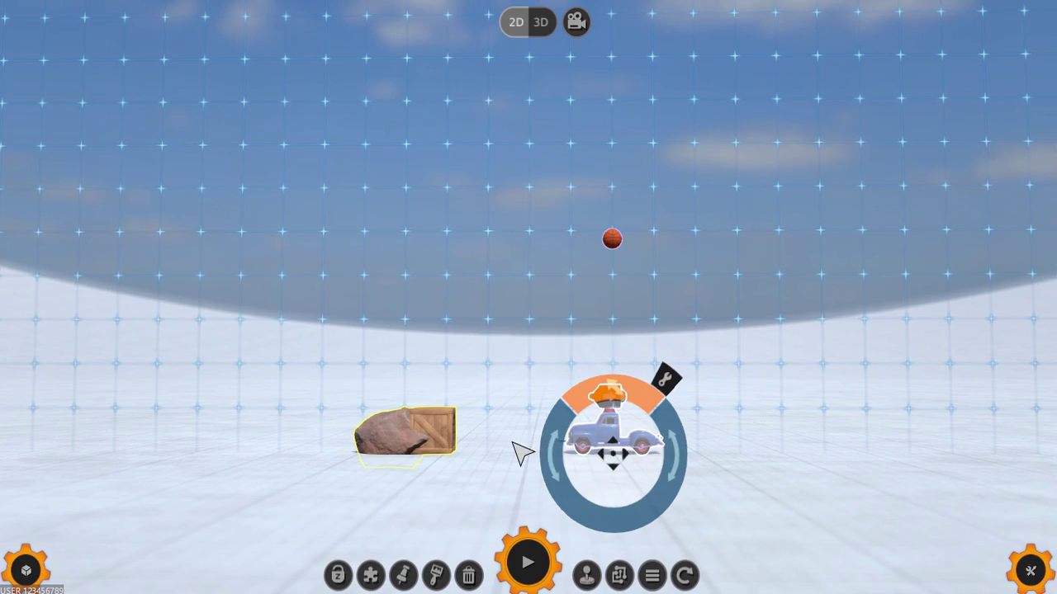
left_click_drag(621, 242, 621, 242)
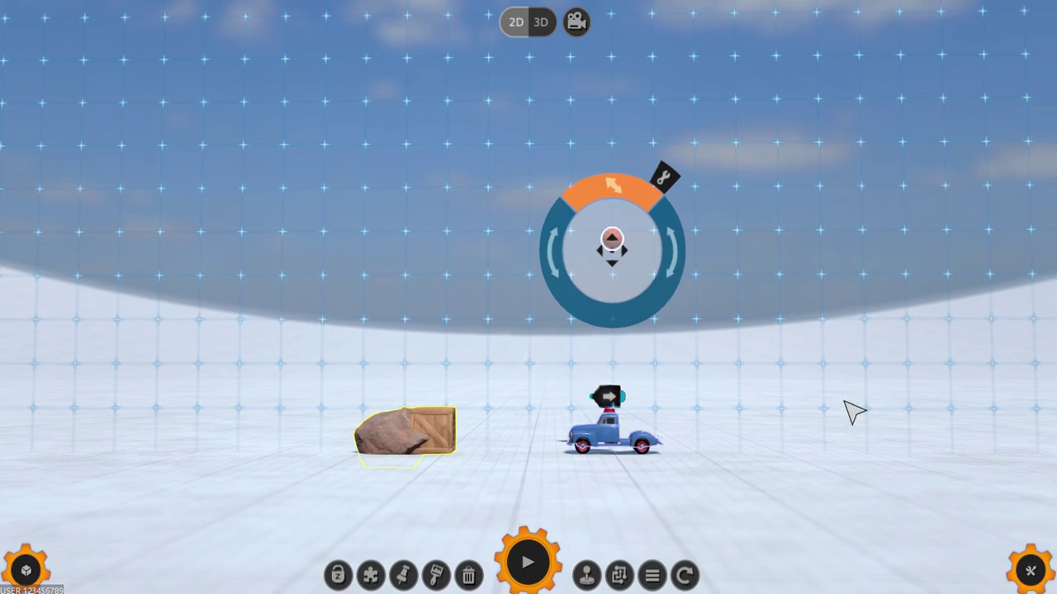
middle_click_drag(854, 410, 854, 338)
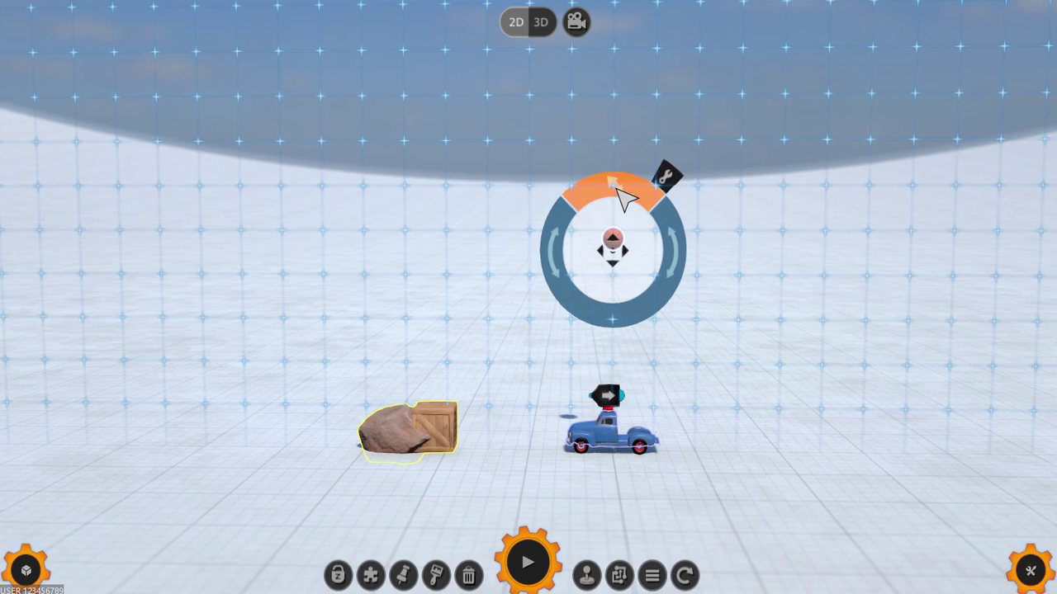
left_click_drag(617, 190, 627, 50)
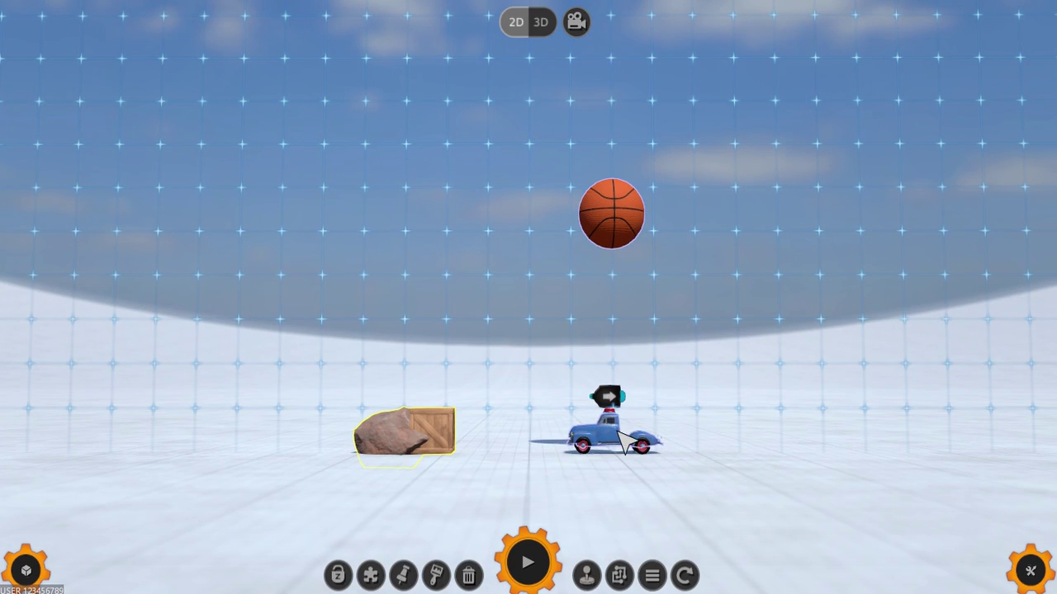
mouse_move(677, 455)
mouse_move(677, 454)
left_mouse_down()
mouse_move(641, 406)
mouse_move(691, 487)
mouse_move(652, 520)
mouse_move(668, 450)
left_mouse_up()
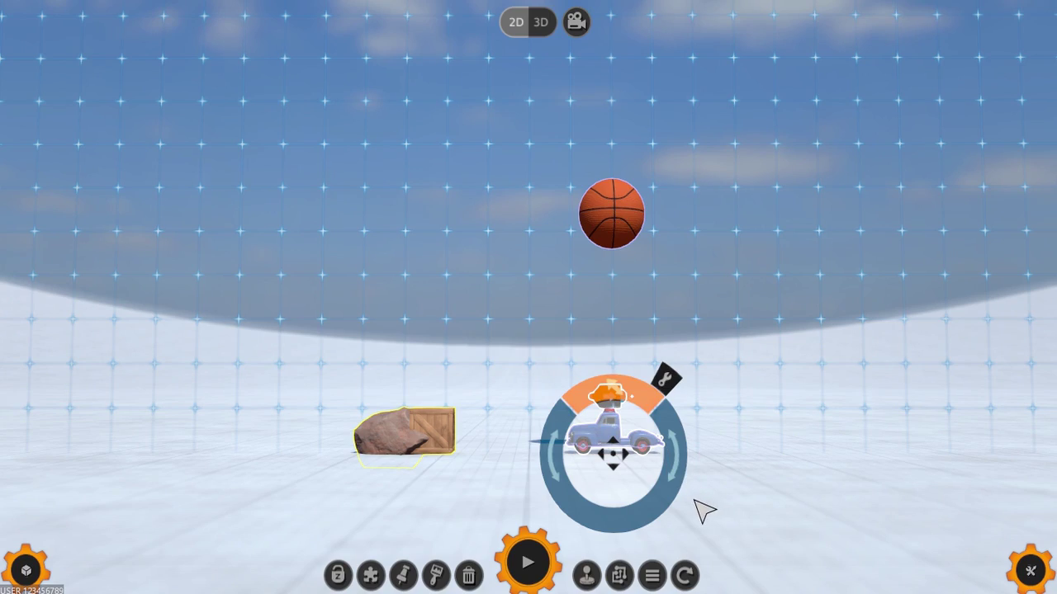
Step: Turn the truck to angle toward the viewer, then run and stop a quick simulation test
scroll(743, 433, "down", 5)
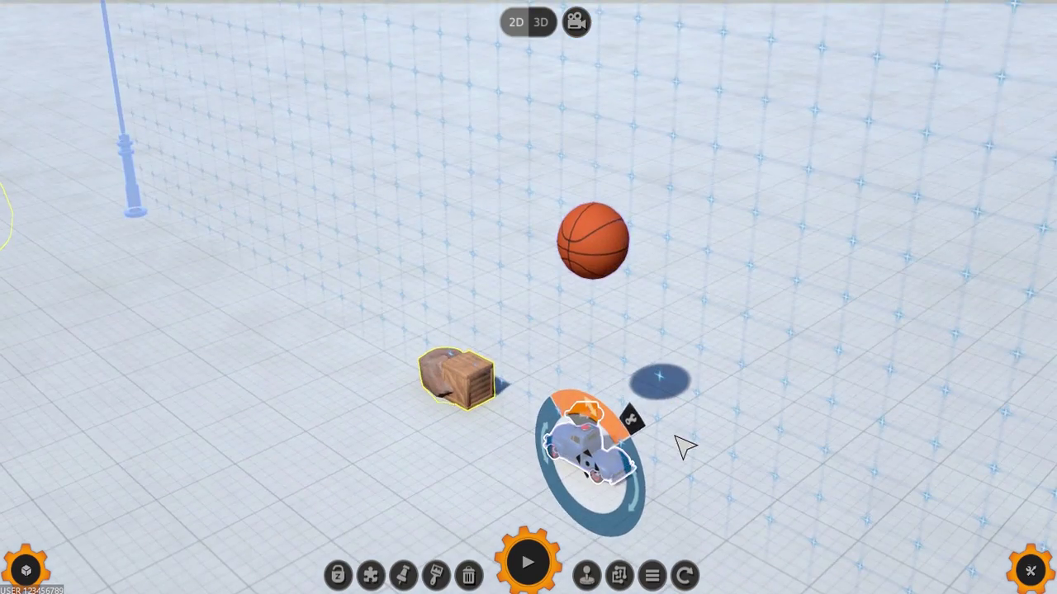
scroll(690, 463, "up", 3)
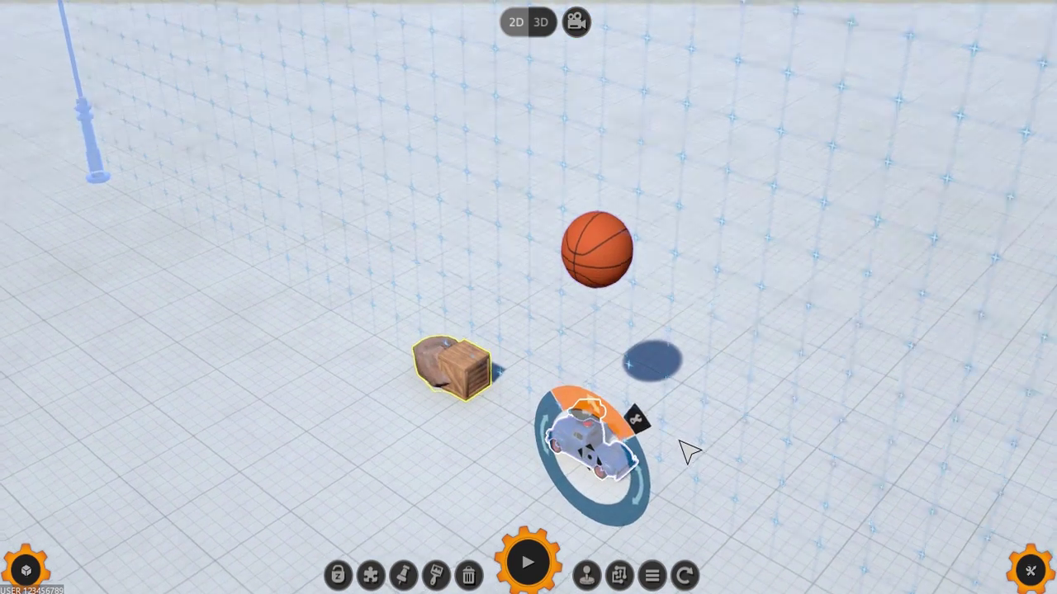
scroll(688, 450, "down", 3)
scroll(690, 464, "up", 3)
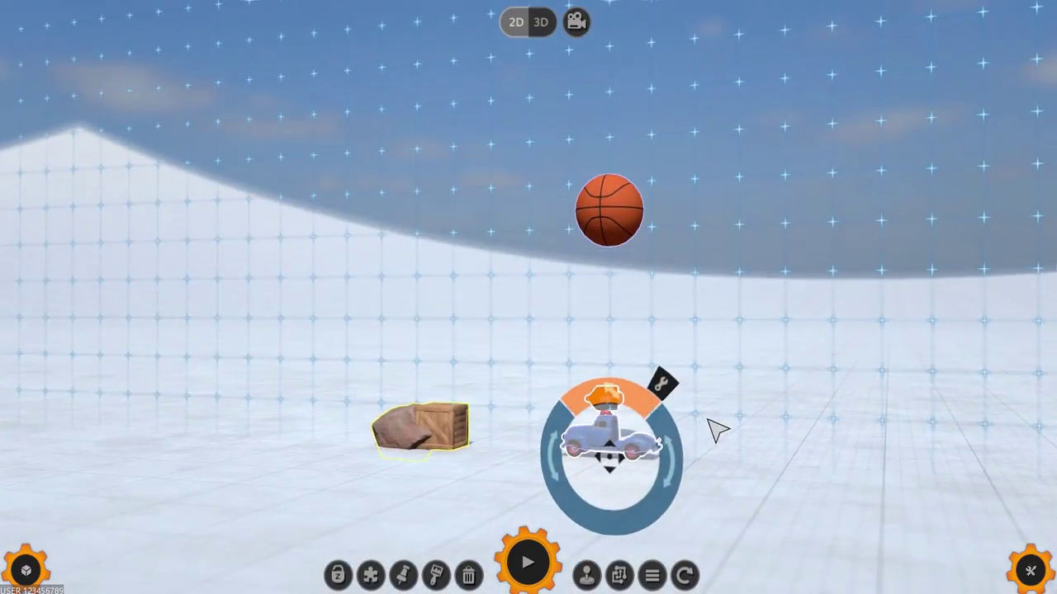
mouse_move(685, 434)
left_mouse_down()
mouse_move(677, 440)
mouse_move(691, 446)
left_mouse_up()
scroll(718, 417, "down", 3)
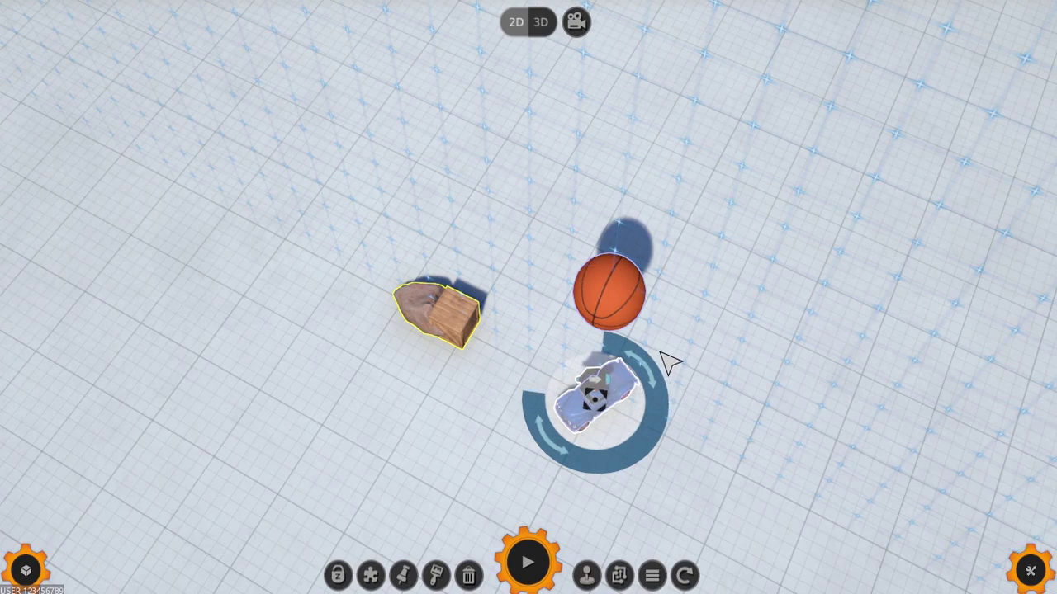
left_click(739, 472)
scroll(748, 467, "up", 2)
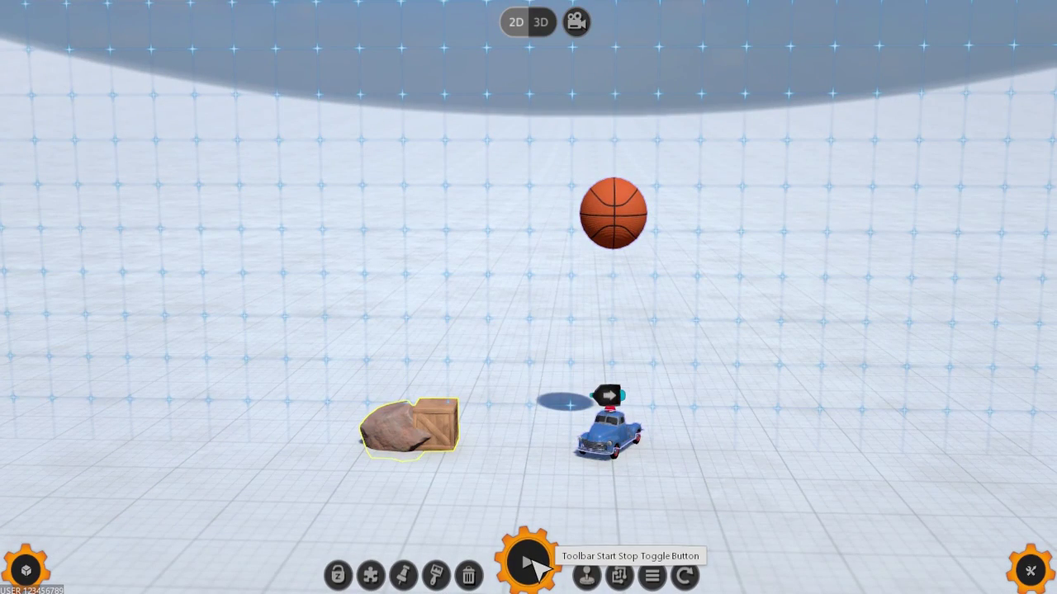
left_click(530, 563)
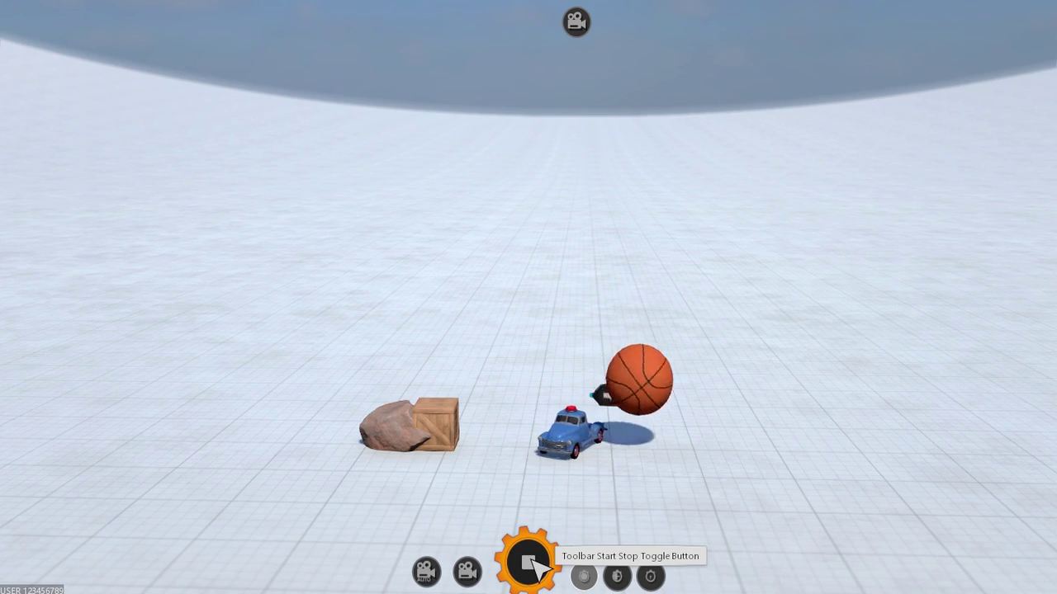
left_click(530, 564)
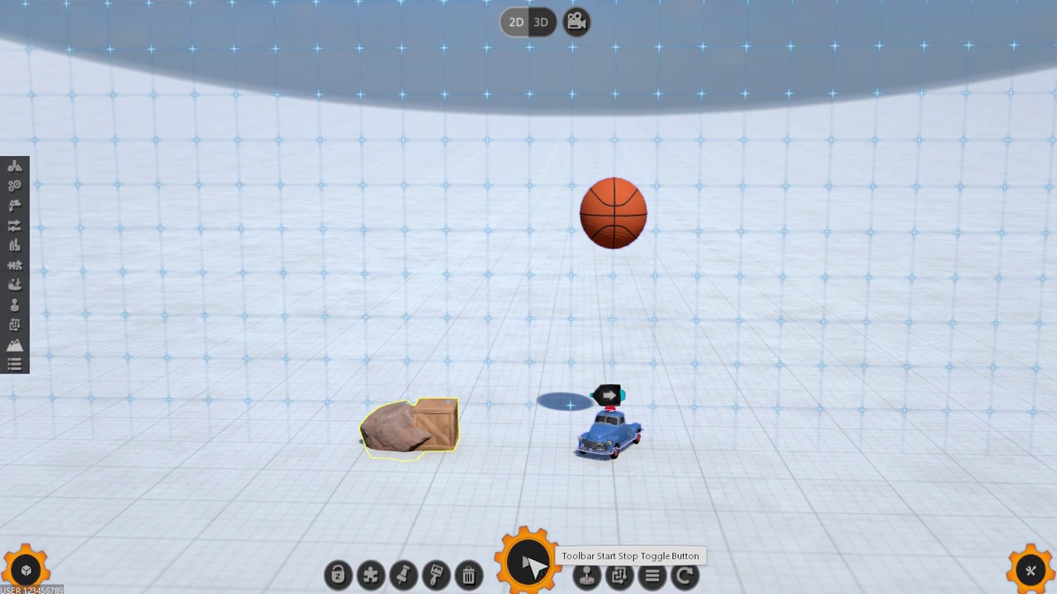
left_click(338, 575)
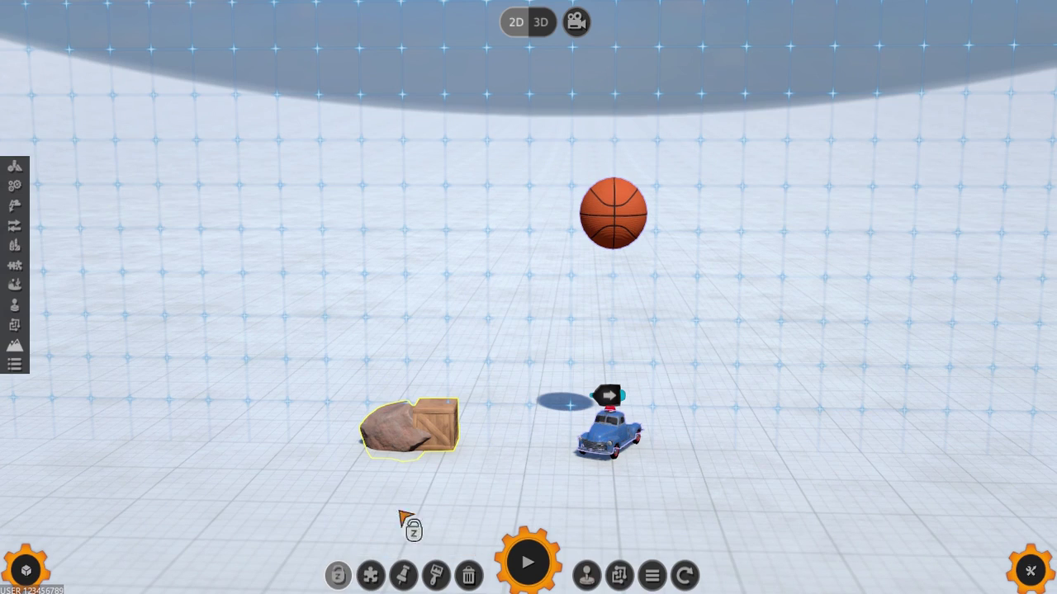
left_click(555, 489)
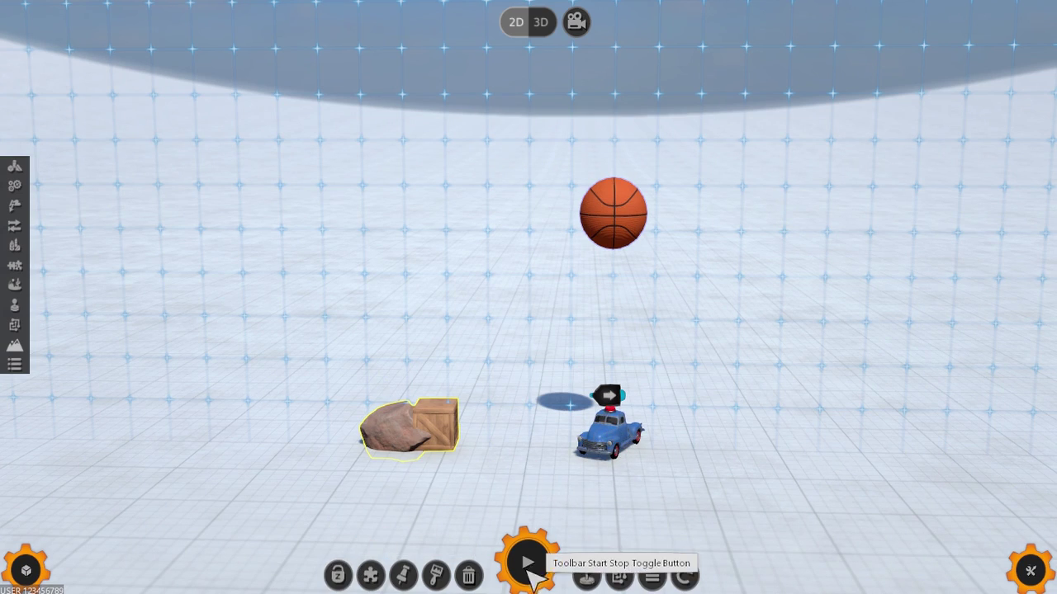
left_click(527, 564)
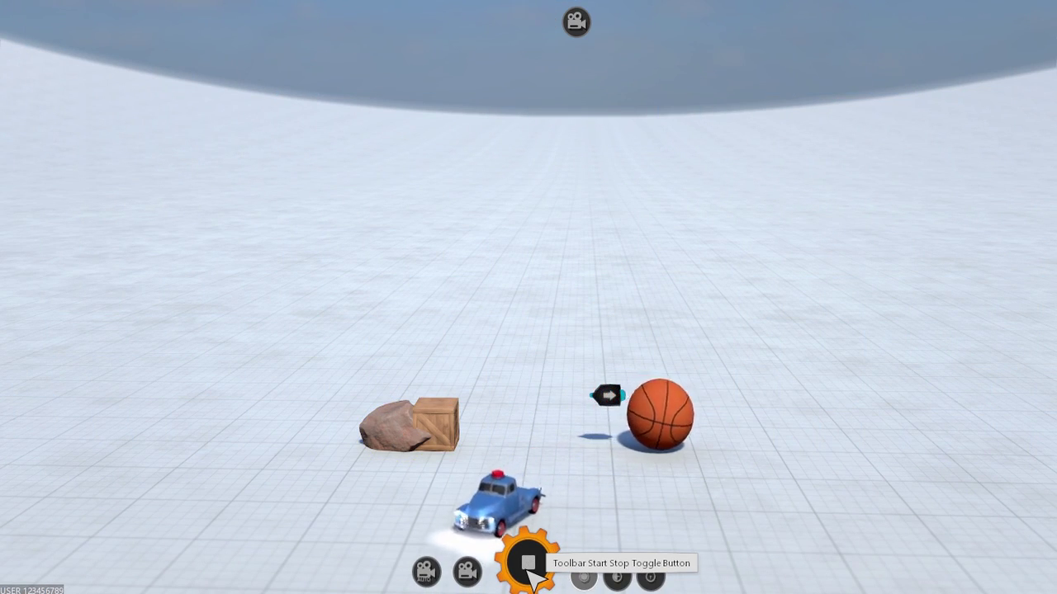
left_click(528, 565)
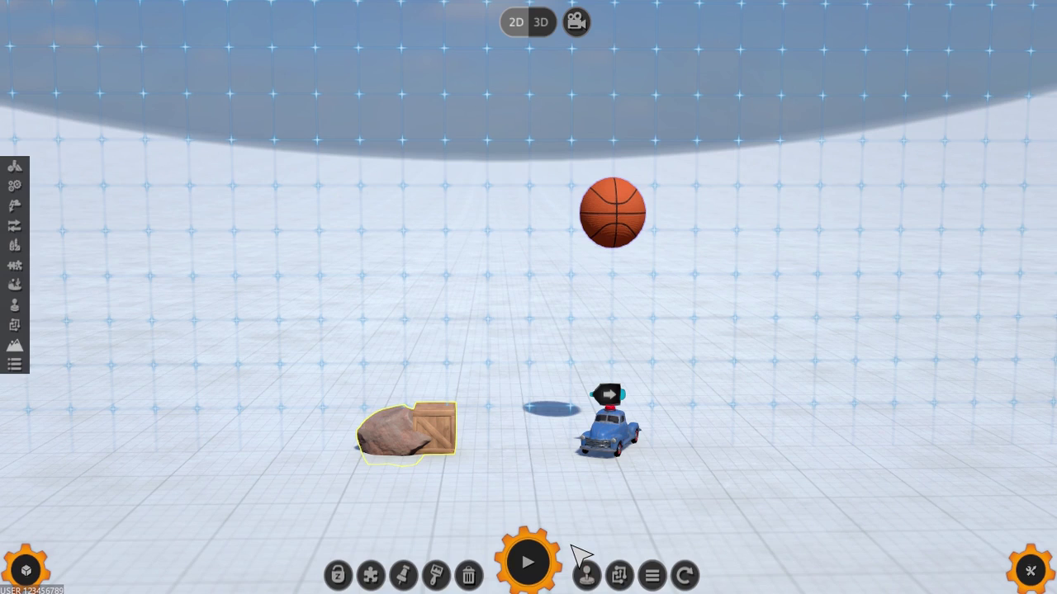
Step: Run a quick simulation and a player test of the level, then return to editing
left_click(550, 563)
left_click(549, 563)
left_click(588, 575)
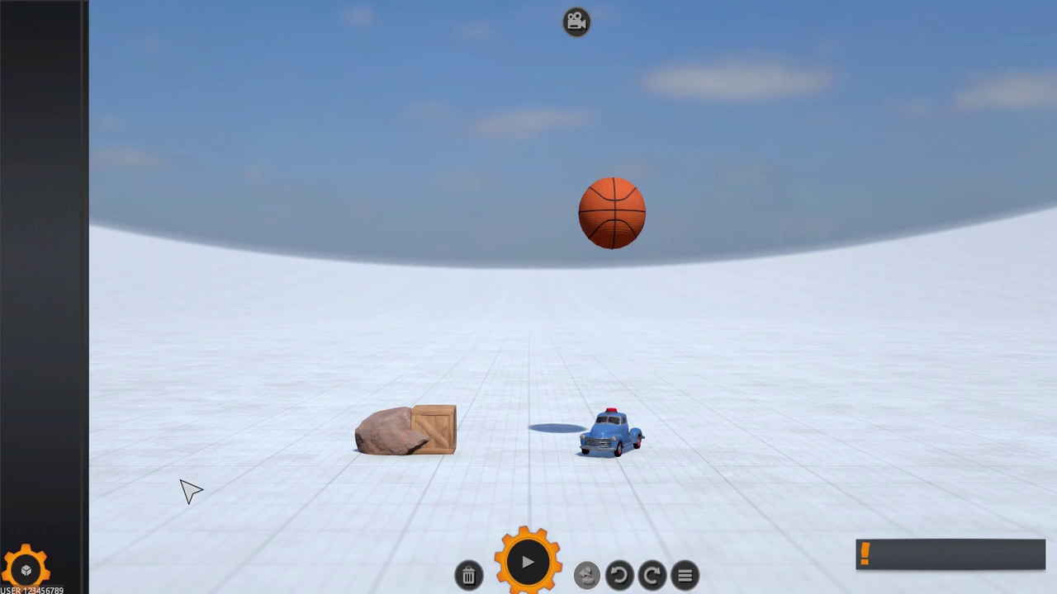
left_click_drag(376, 264, 779, 499)
left_click(587, 575)
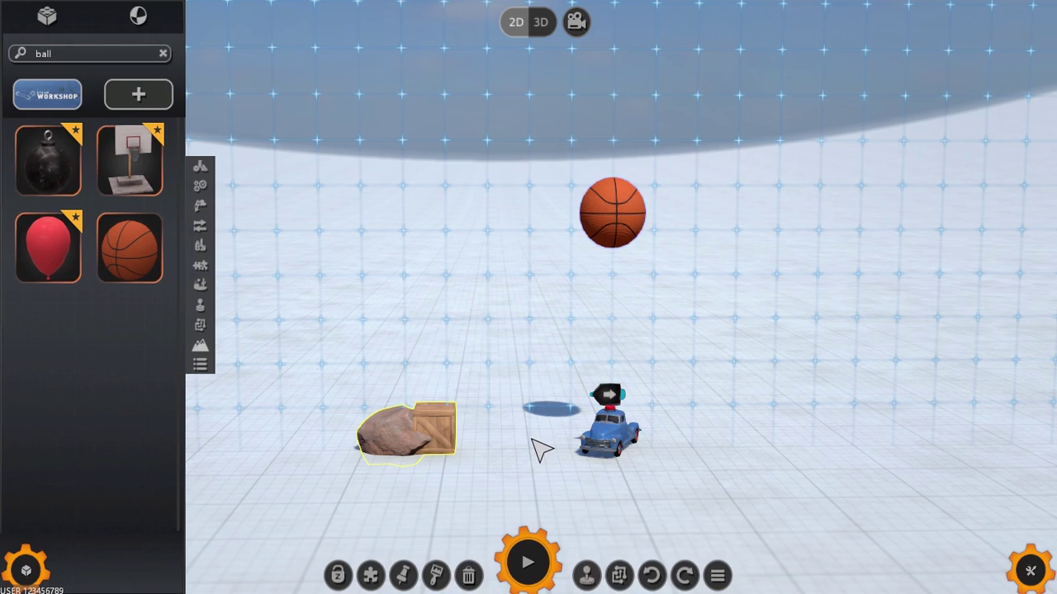
Step: Mark the basketball as player-placeable and test placing it above the truck from the inventory
left_click(371, 576)
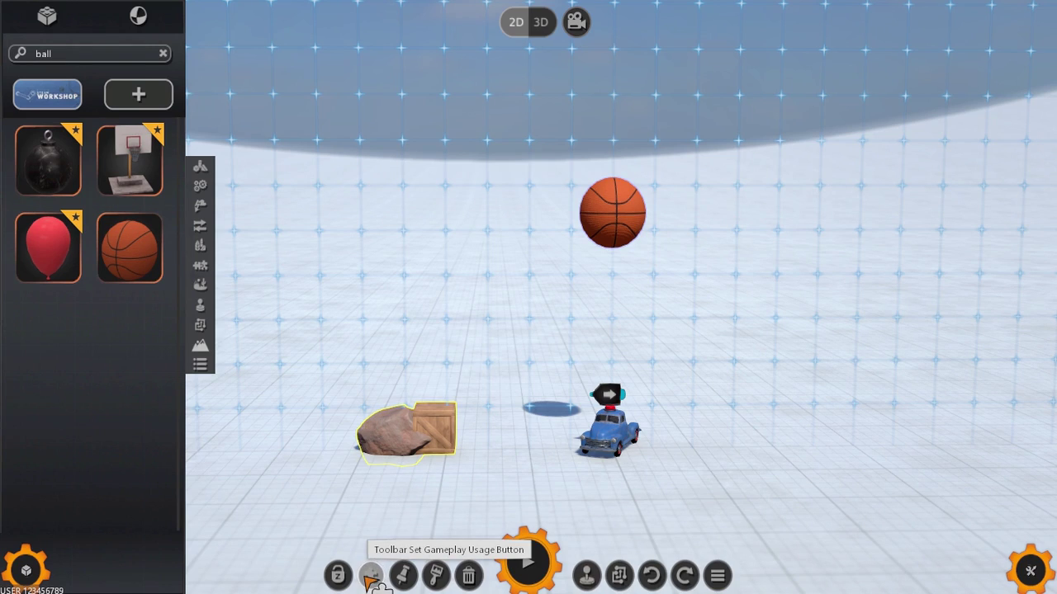
left_click(612, 214)
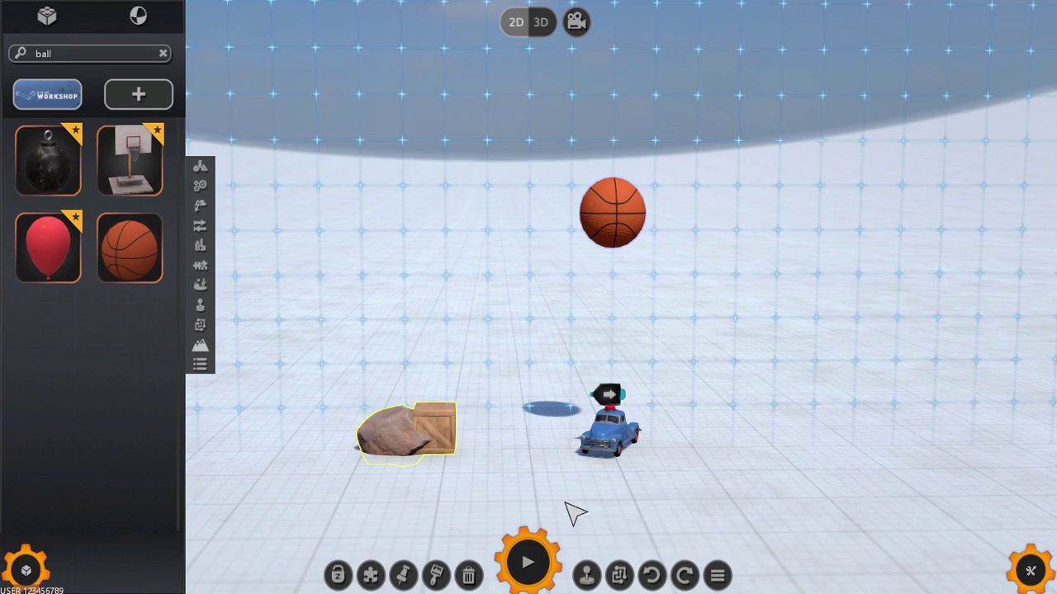
left_click(586, 575)
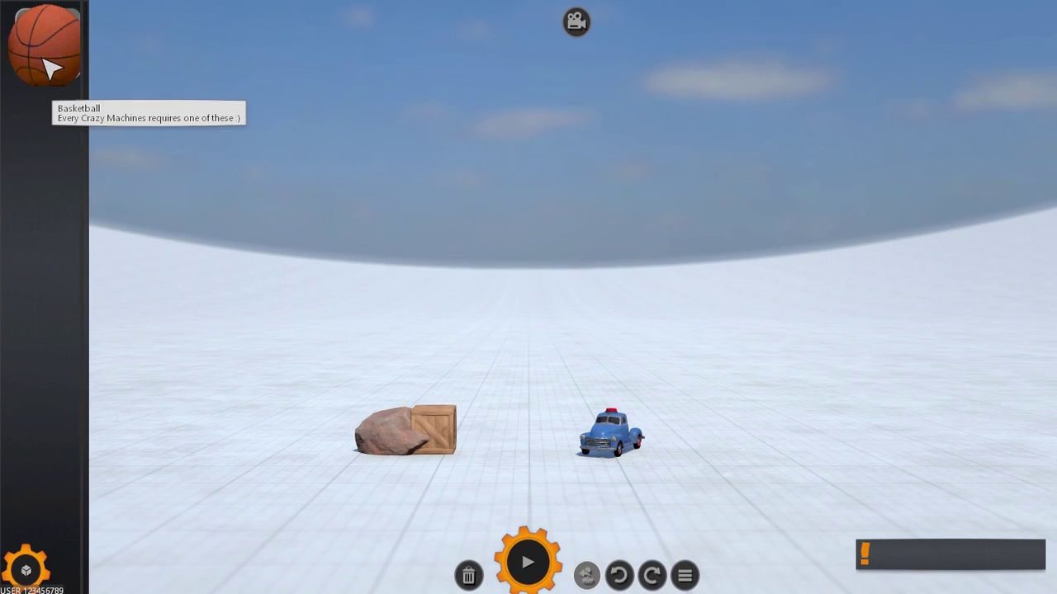
left_click_drag(48, 68, 632, 296)
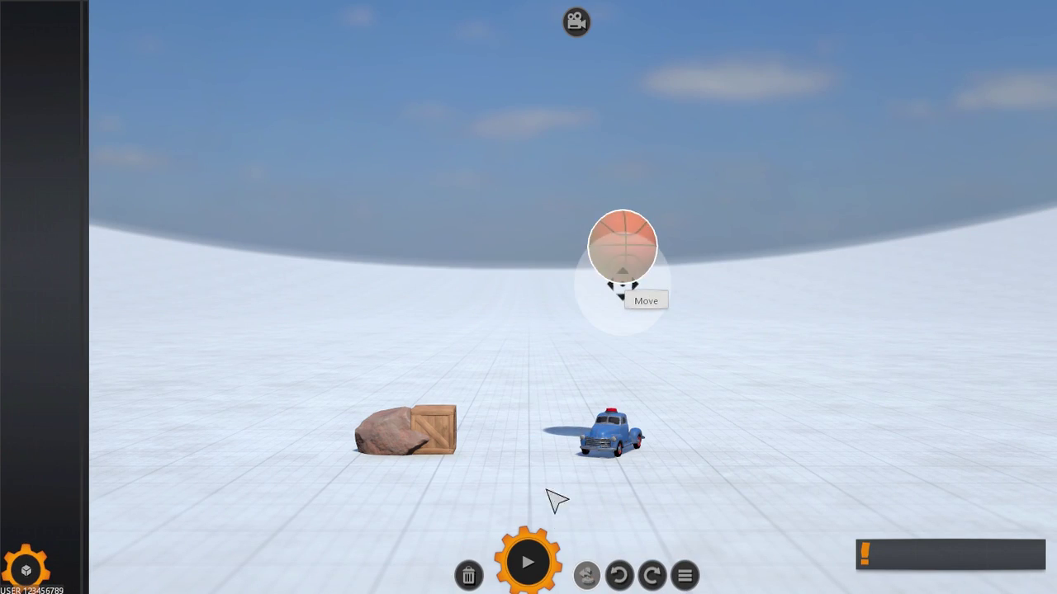
left_click(541, 555)
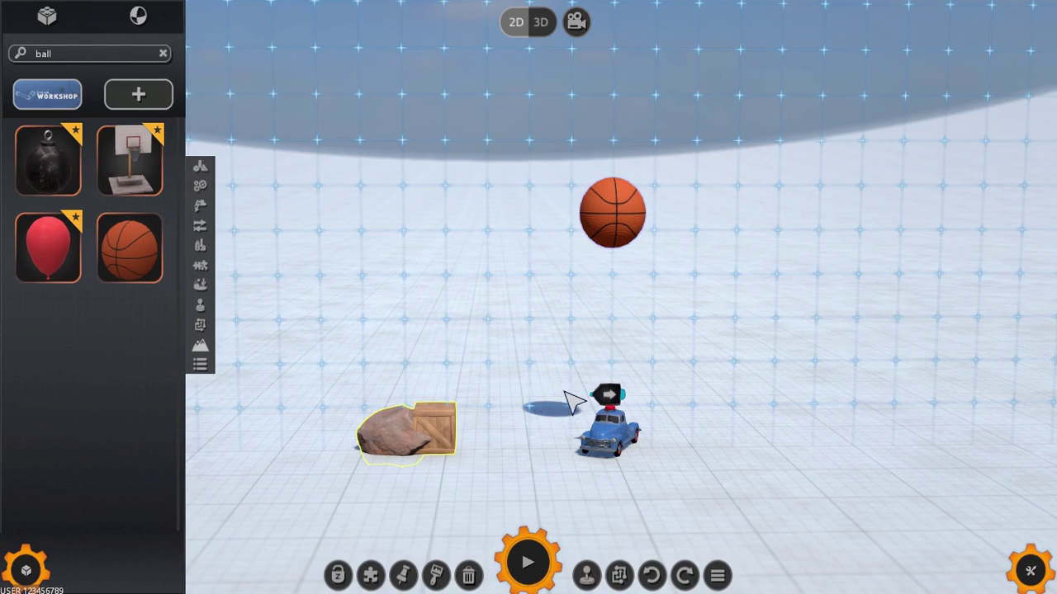
Step: Paint the basketball lime green and delete the wooden crate next to the rock
left_click(437, 577)
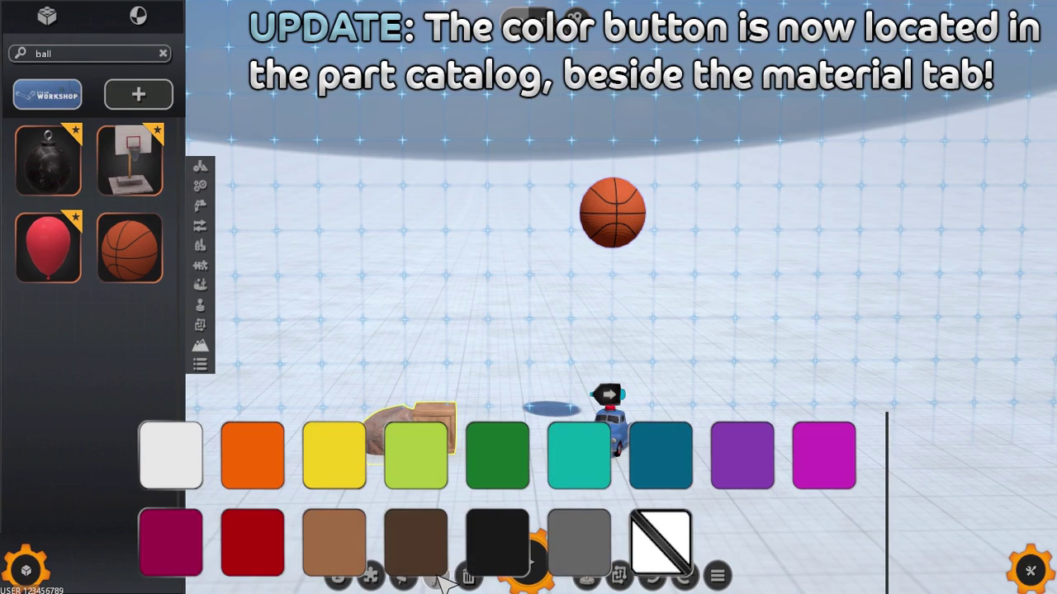
left_click(419, 540)
left_click(611, 238)
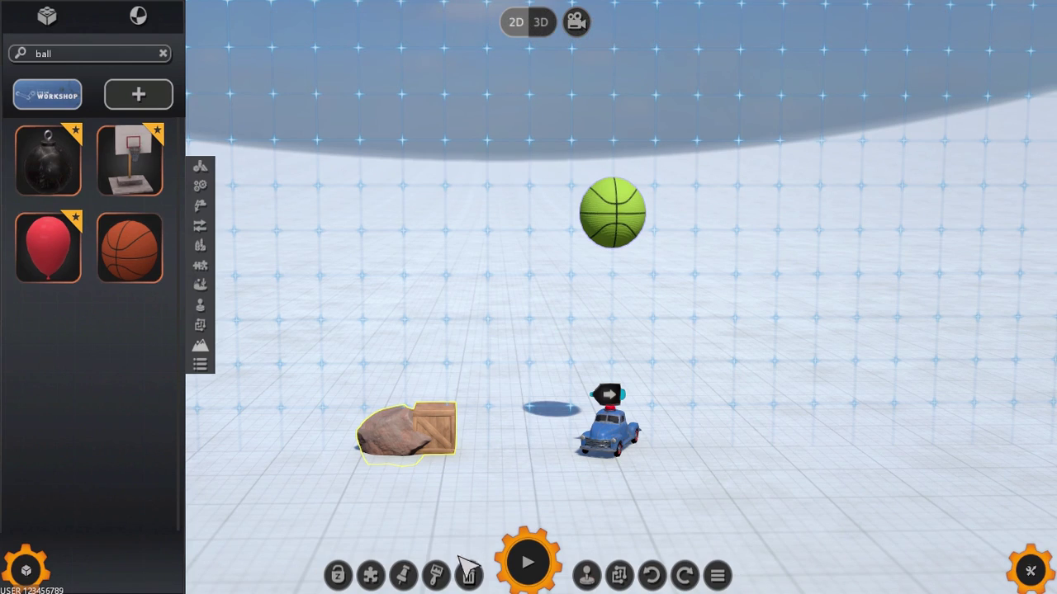
left_click(454, 450)
left_click(469, 575)
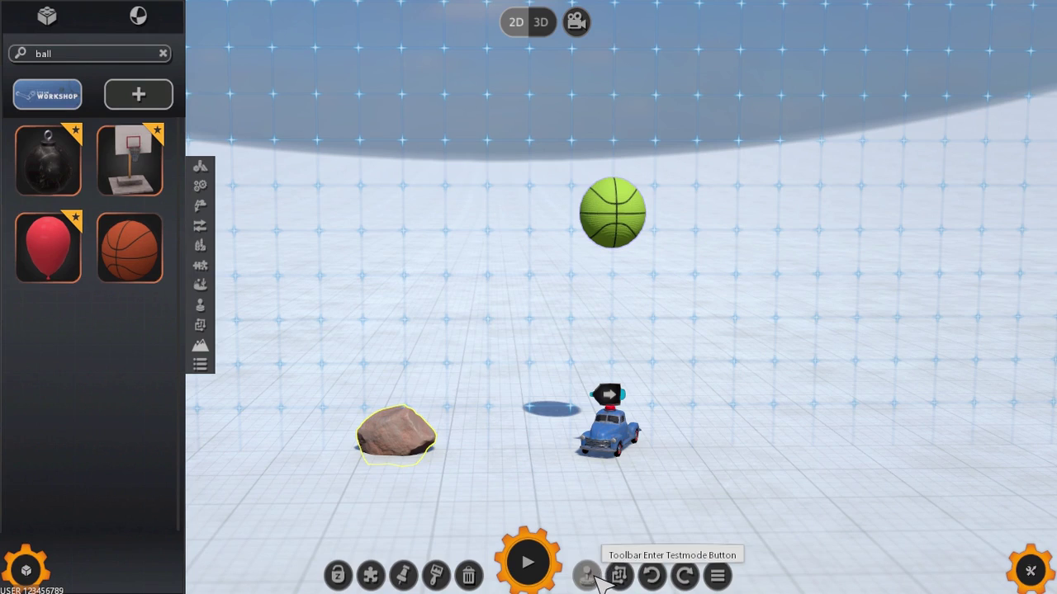
left_click(625, 579)
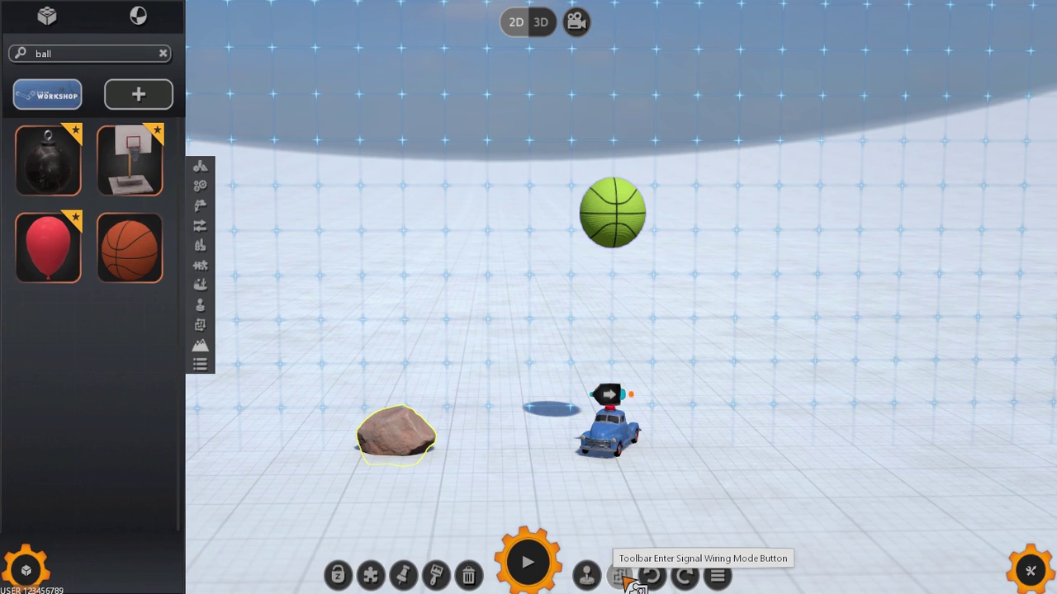
scroll(702, 450, "up", 5)
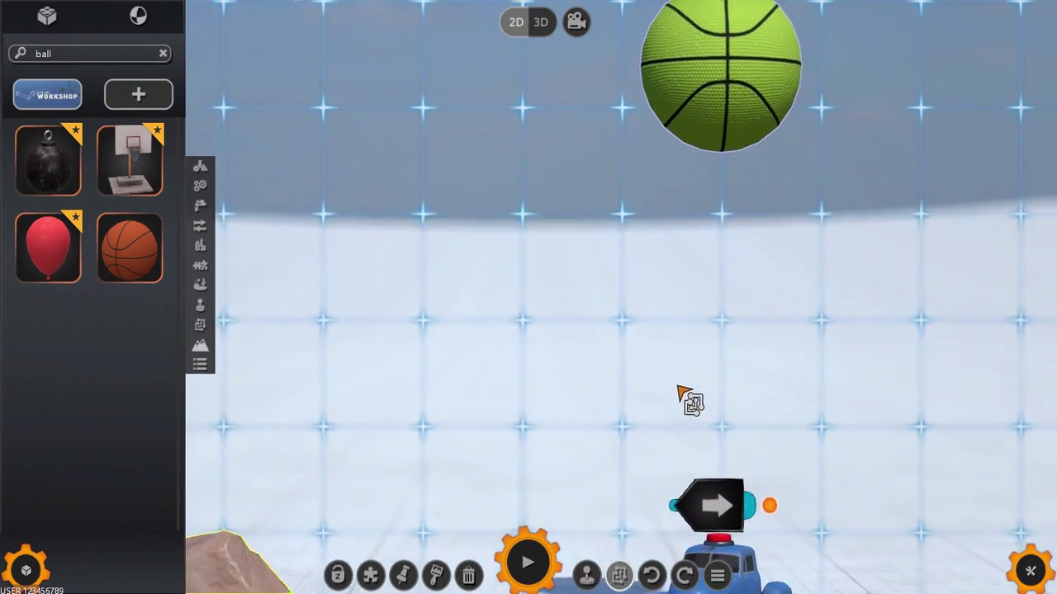
middle_click_drag(685, 396, 603, 220)
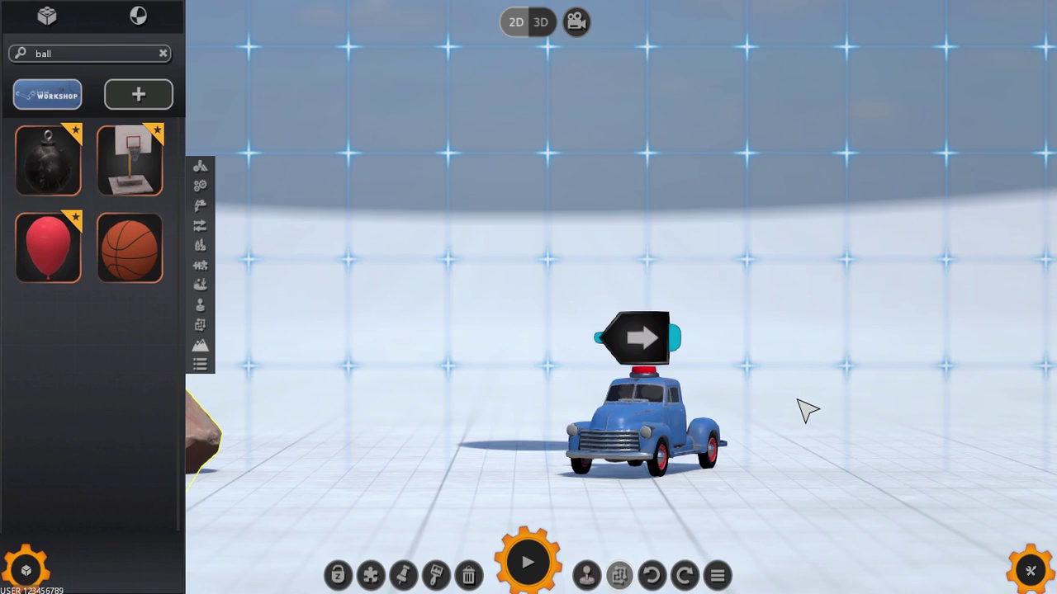
scroll(805, 409, "down", 3)
scroll(805, 408, "down", 3)
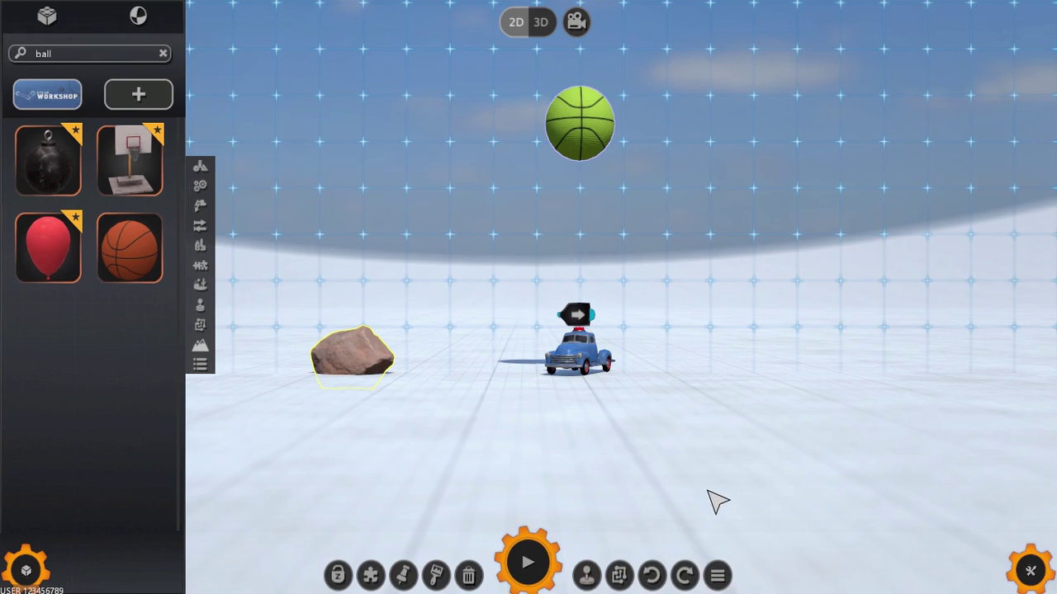
left_click_drag(585, 355, 667, 382)
left_click(651, 575)
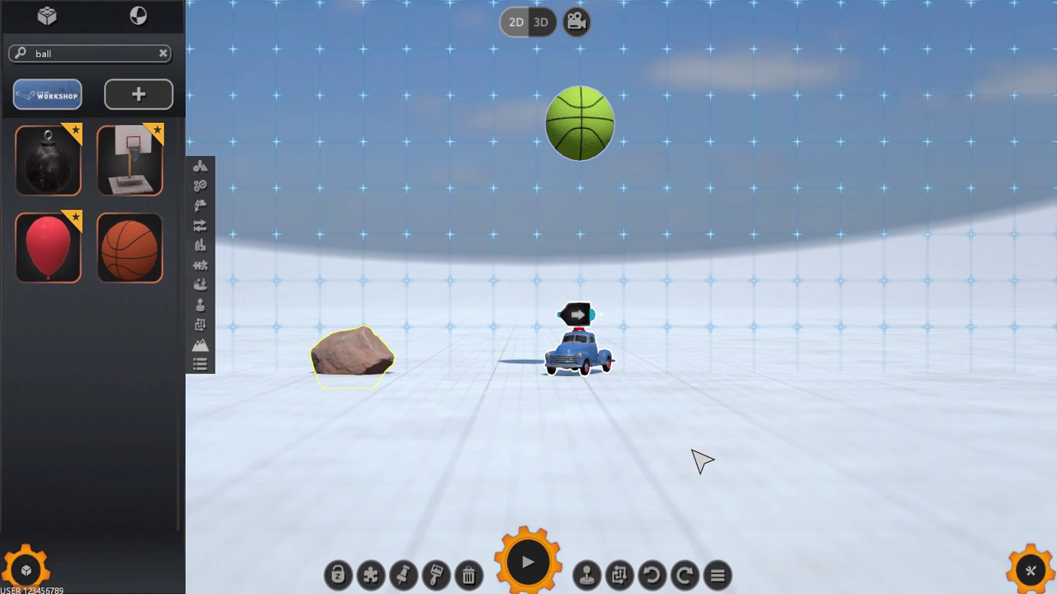
Step: Set the level environment to Grassland in Machine Properties, after briefly trying the desert
left_click(1033, 570)
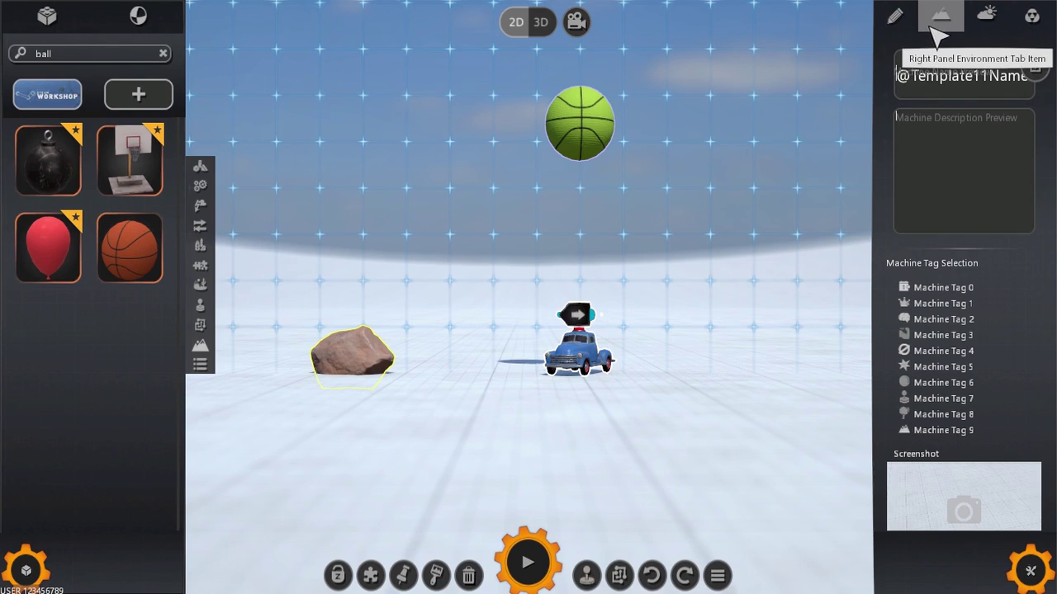
left_click(943, 18)
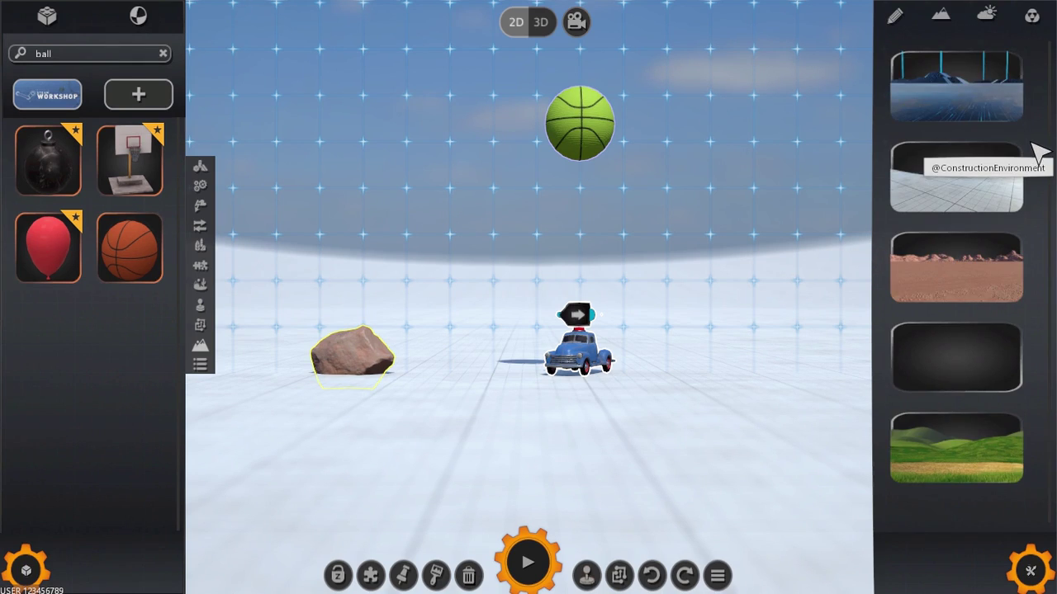
left_click(974, 442)
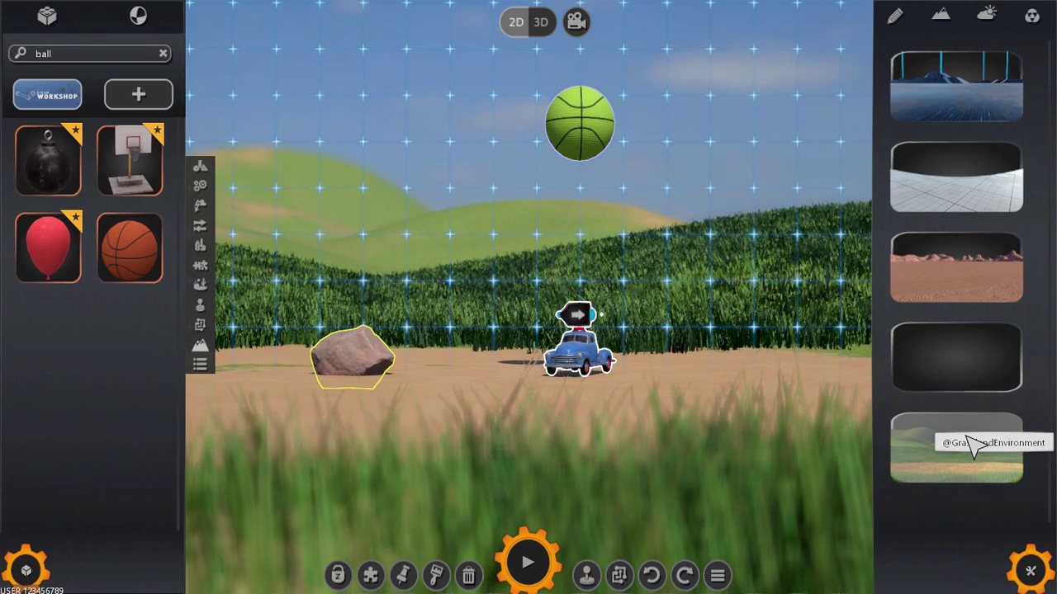
left_click(963, 283)
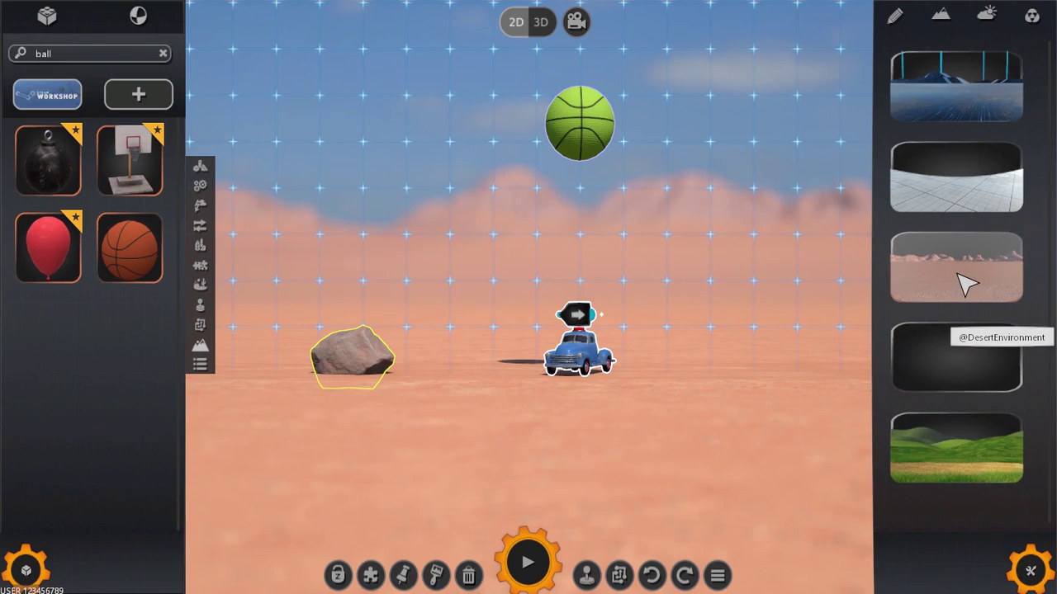
left_click(952, 436)
Step: Preview the Dusk and clear blue skies, then apply CloudySky
left_click(987, 17)
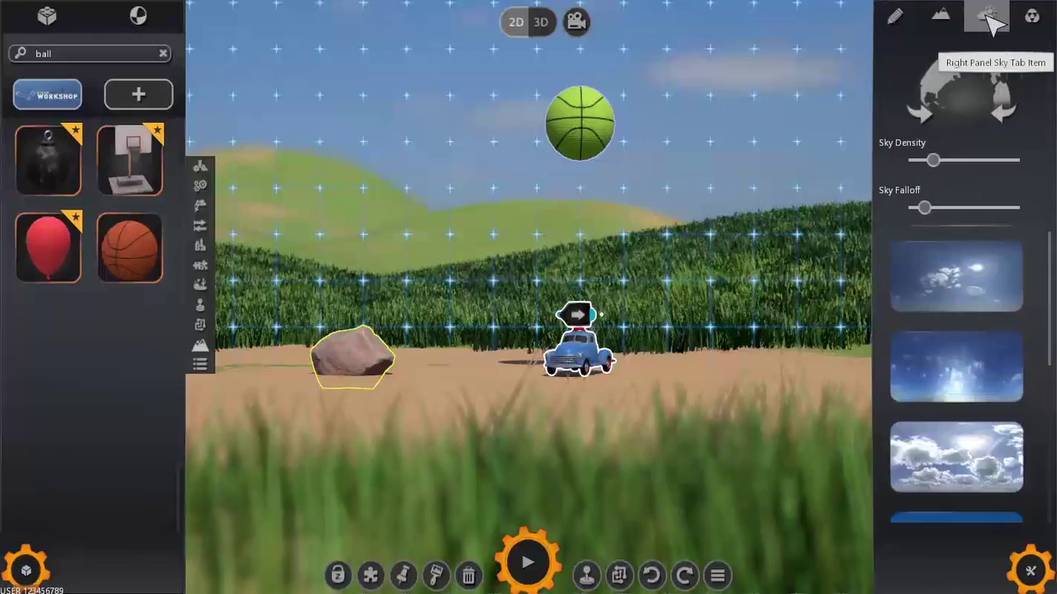
scroll(967, 338, "down", 5)
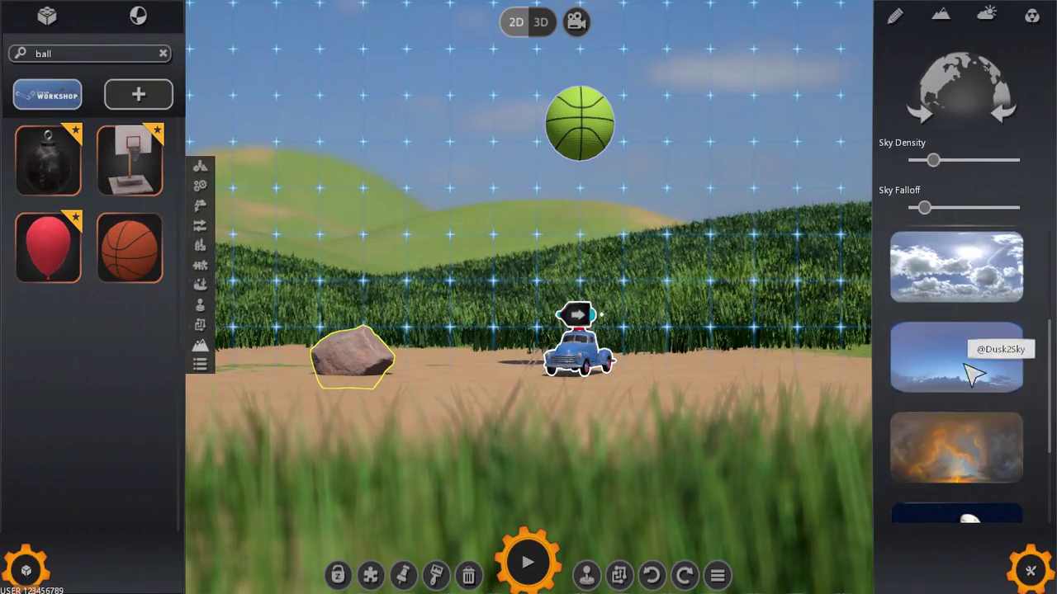
left_click(958, 456)
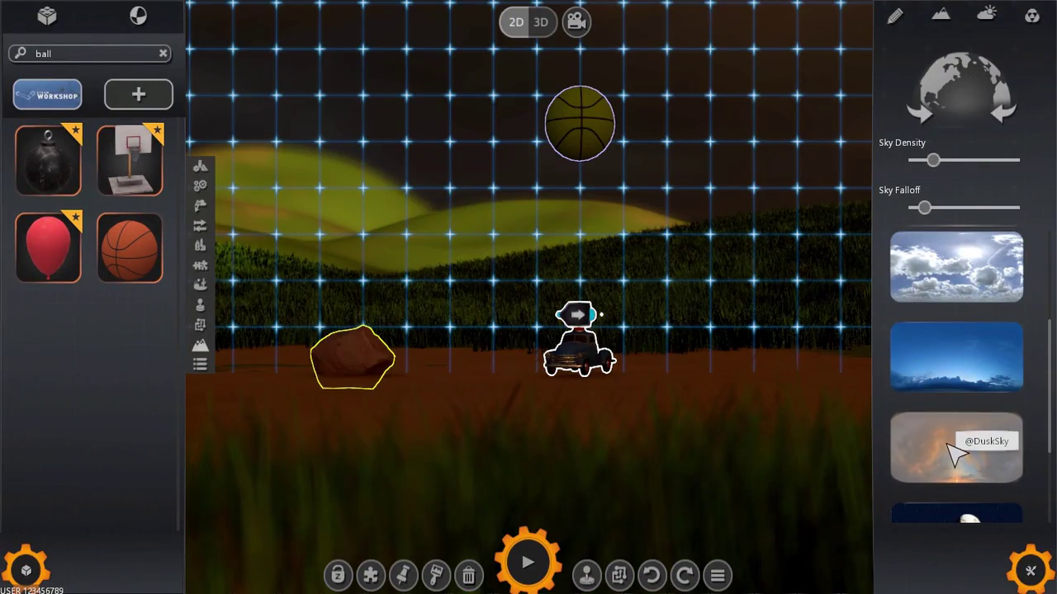
left_click(955, 351)
left_click(949, 268)
Step: Adjust Sky Density, raise Sky Falloff, and rotate the clouds both ways
mouse_move(933, 160)
left_mouse_down()
mouse_move(986, 164)
mouse_move(938, 160)
left_mouse_up()
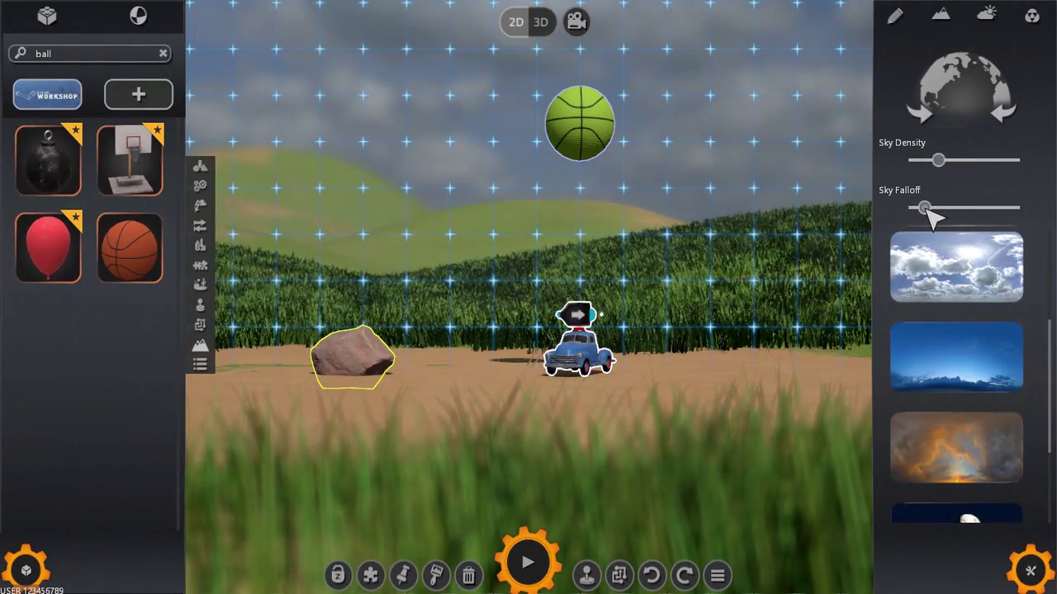
left_click_drag(925, 208, 968, 207)
left_click(923, 114)
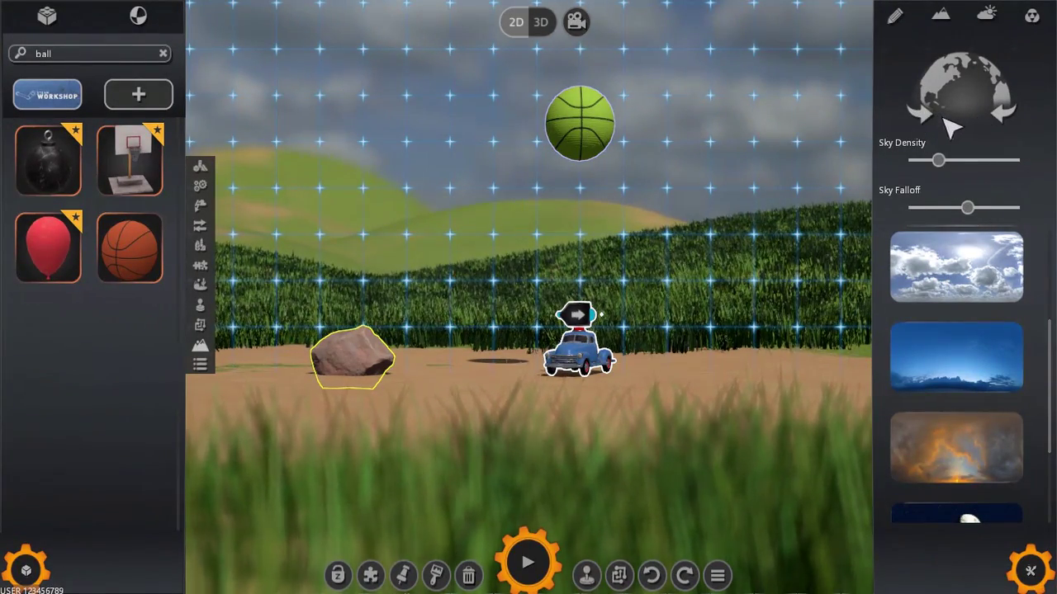
left_click(1007, 122)
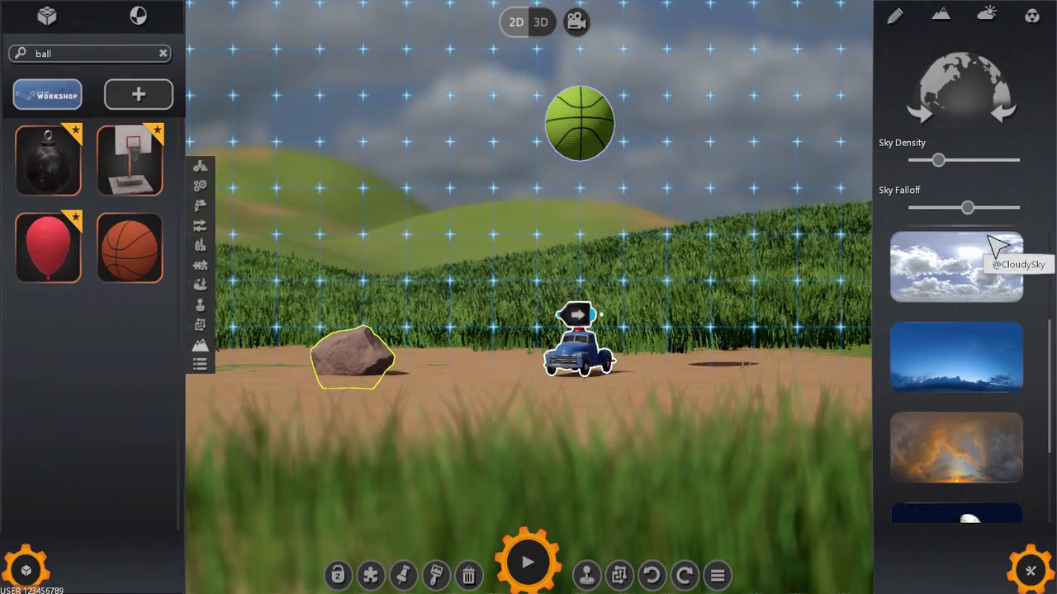
Step: Preview the sepia, teal-and-orange, cool blue, Matrix and black-and-white filters, then apply the warm filter
left_click(1031, 17)
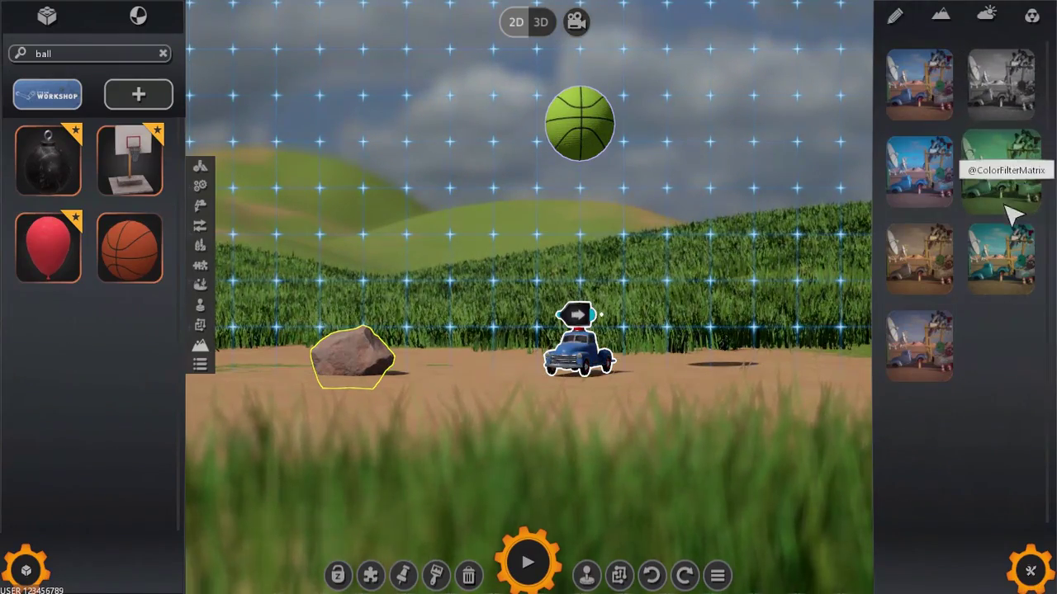
left_click(945, 259)
left_click(984, 266)
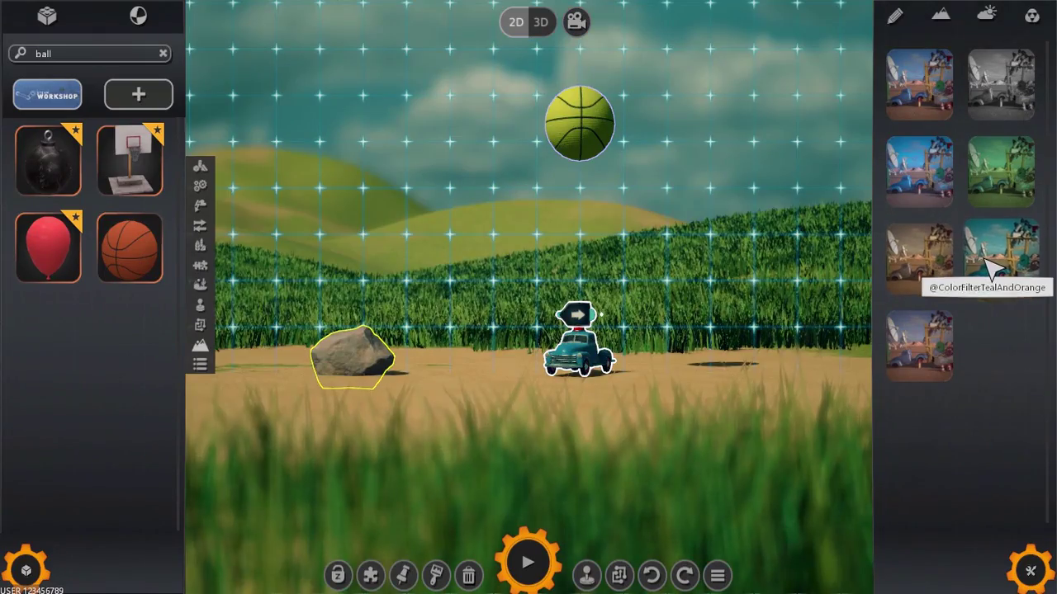
left_click(929, 174)
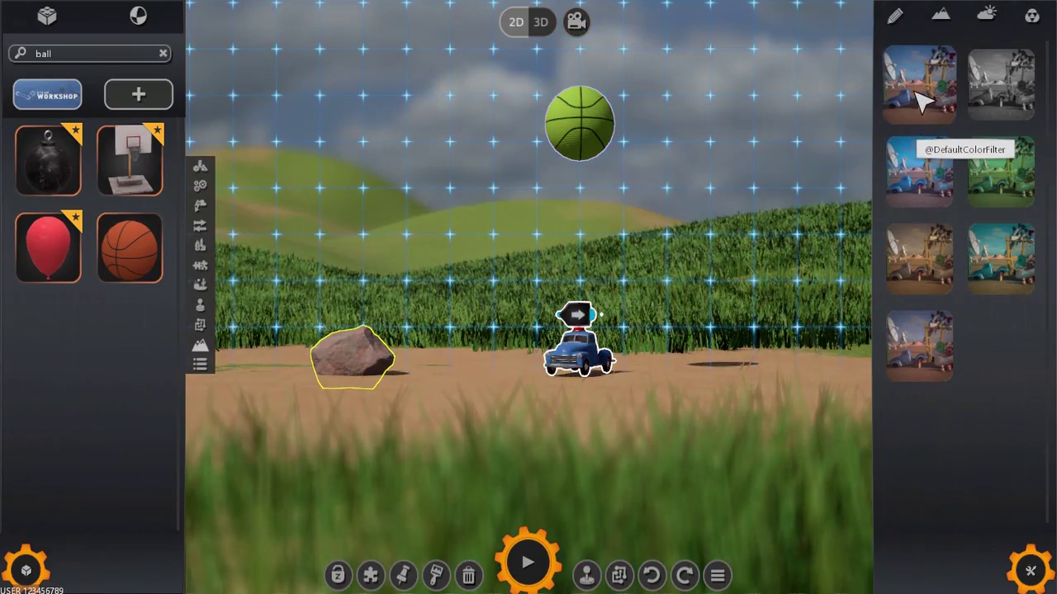
left_click(999, 175)
left_click(1001, 91)
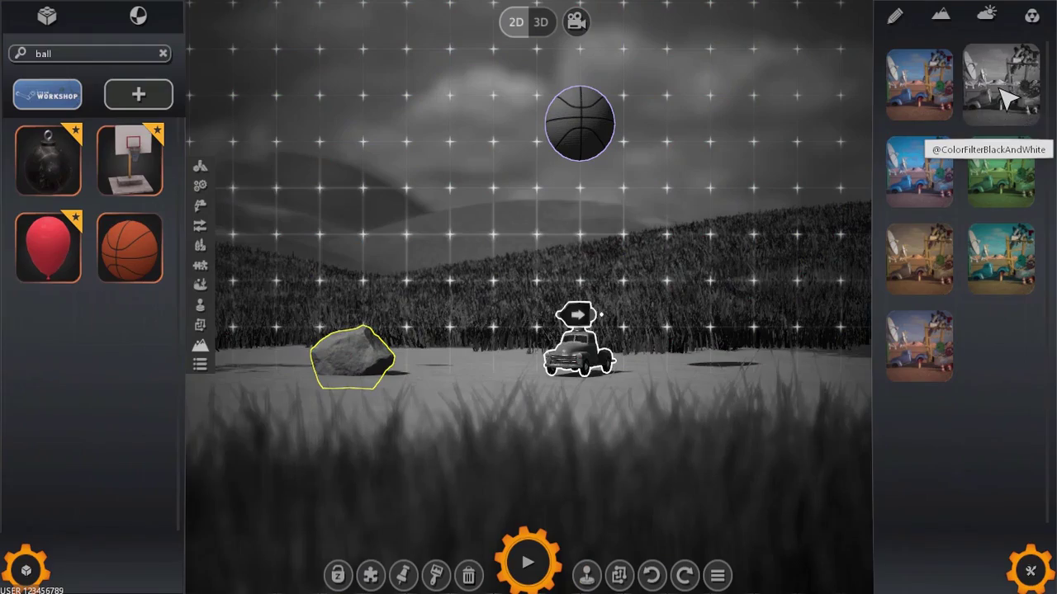
left_click(924, 357)
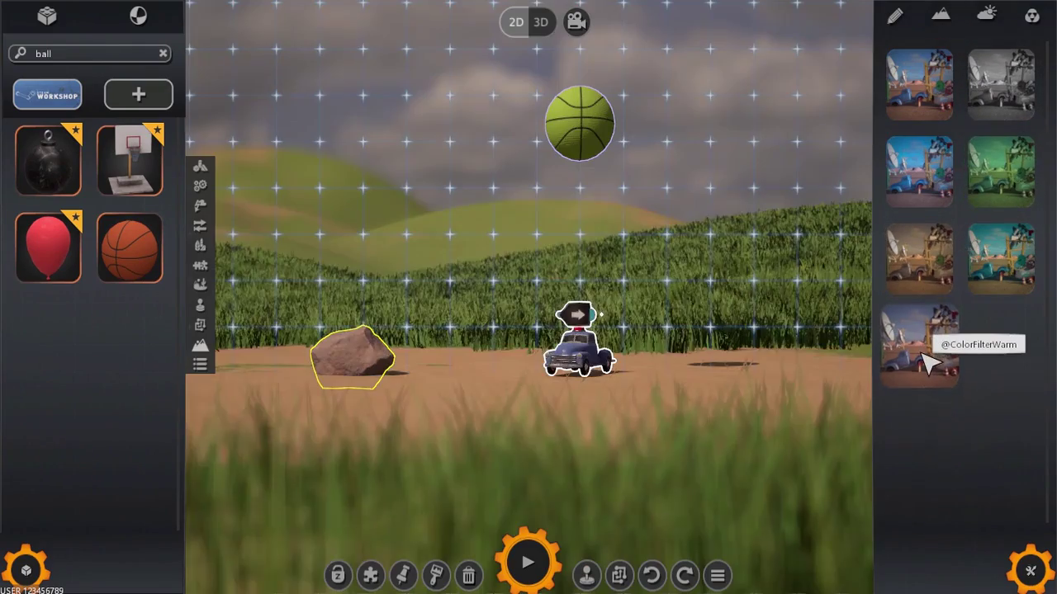
Step: From the machine info panel, capture the truck beside the rock as the machine's screenshot
left_click(898, 18)
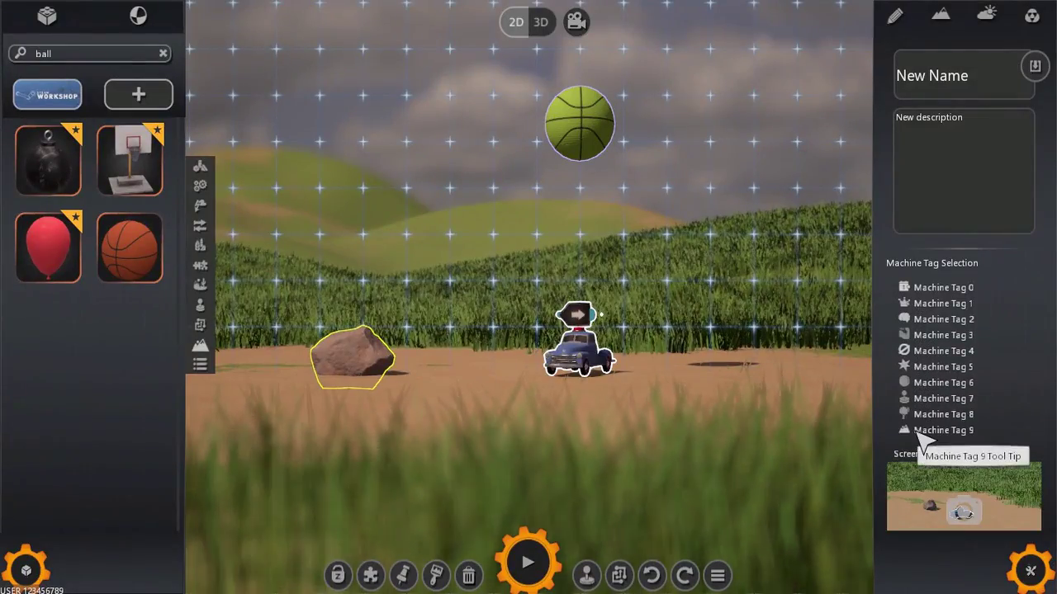
left_click(962, 498)
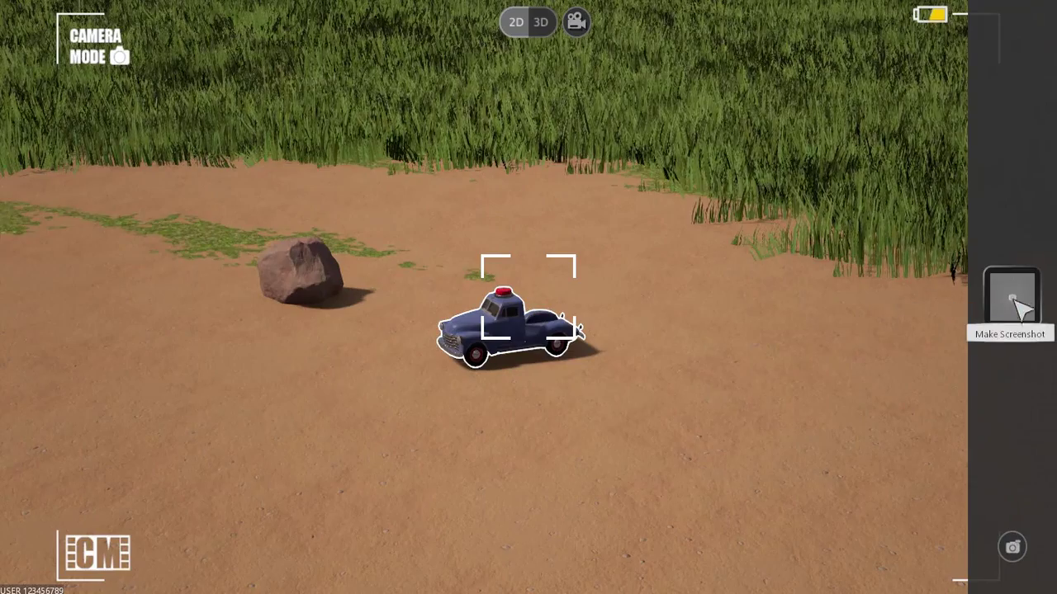
left_click(1013, 298)
scroll(945, 417, "down", 3)
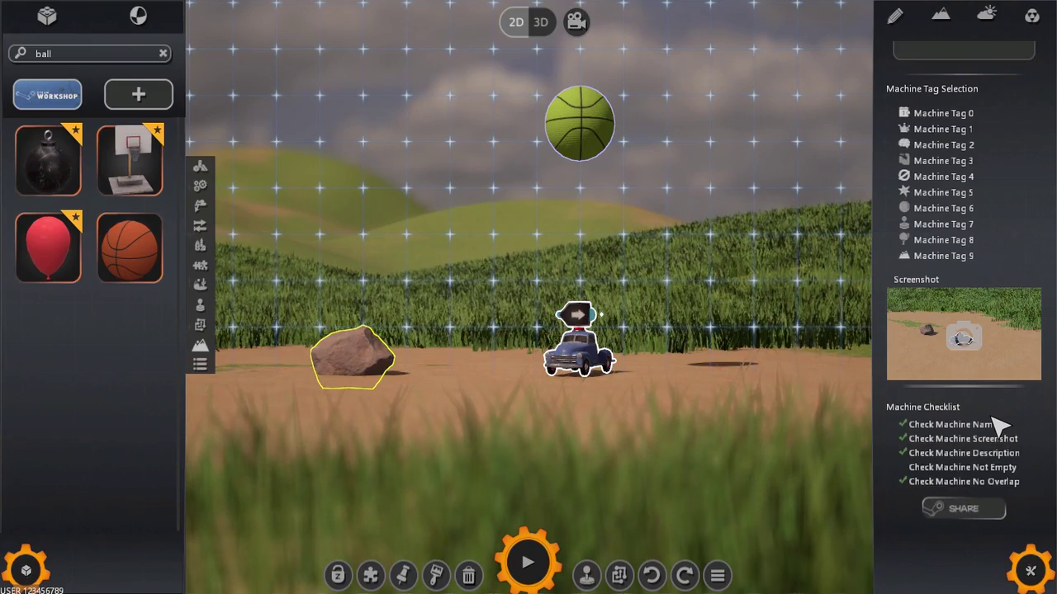
Step: Scroll the properties panel to review the Machine Checklist and Share button
scroll(983, 241, "up", 3)
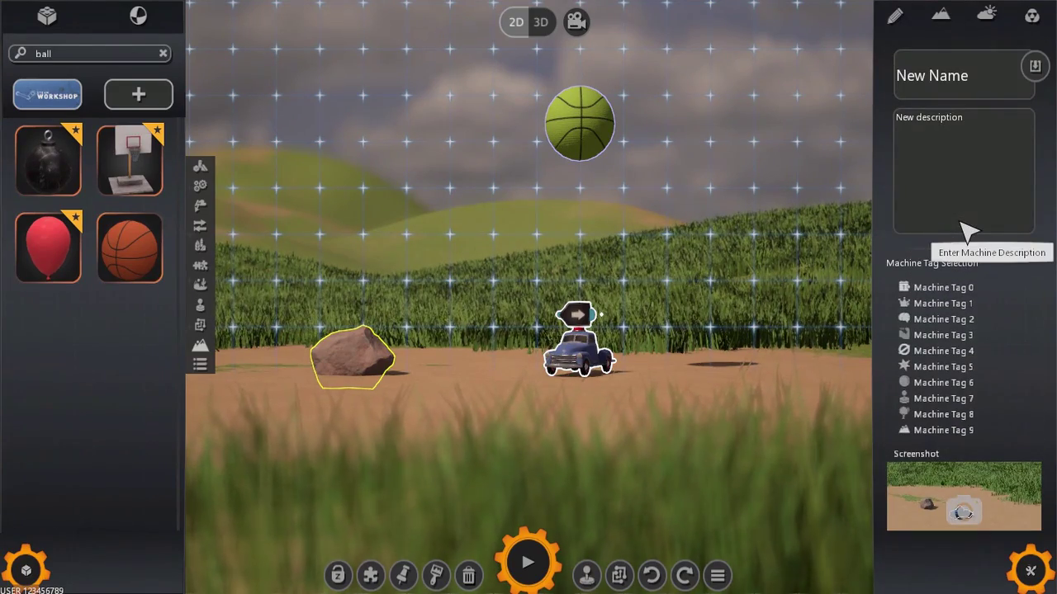
scroll(966, 330, "down", 3)
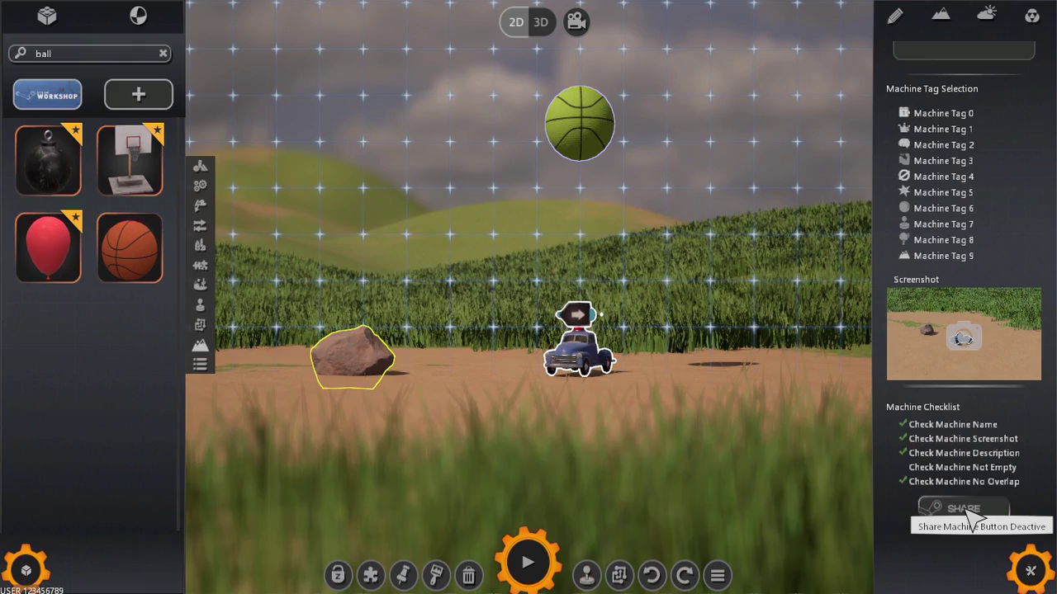